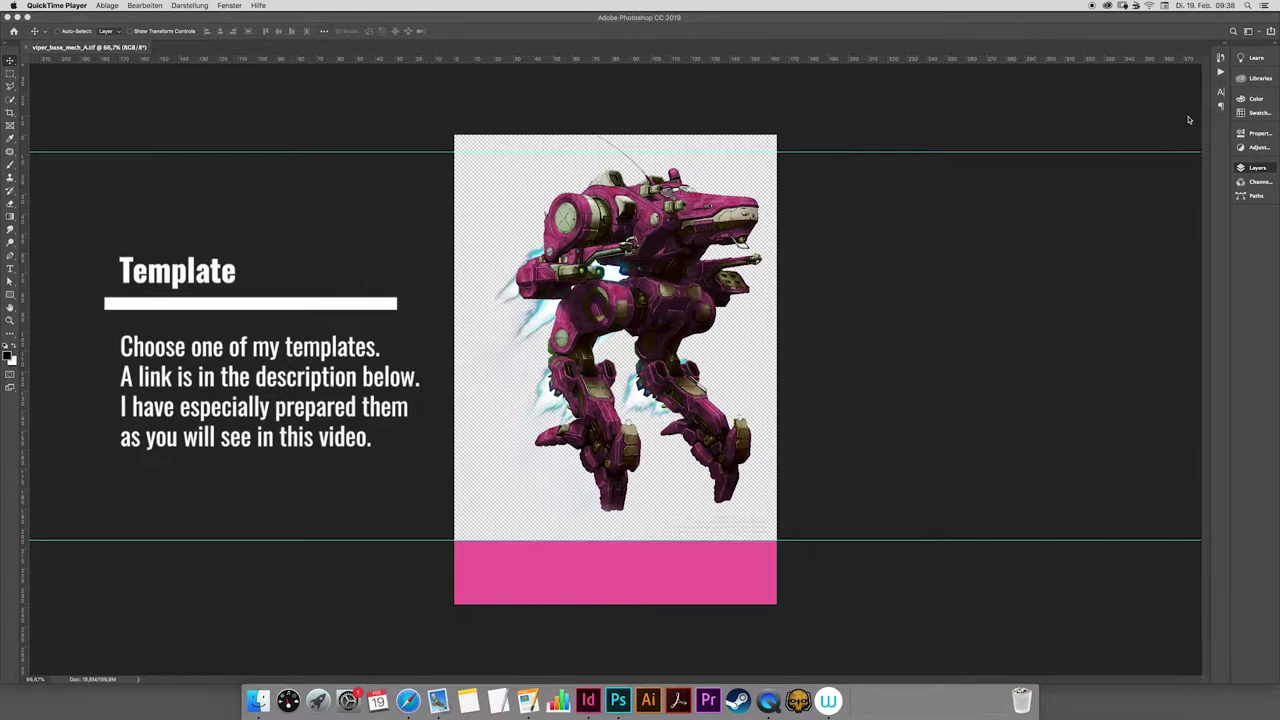
Step: Expand the Layers panel's coloring group and open the LEFT ARM fill's pink #ec68a3 colour picker
{"action": "left_click", "coordinate": [1257, 168]}
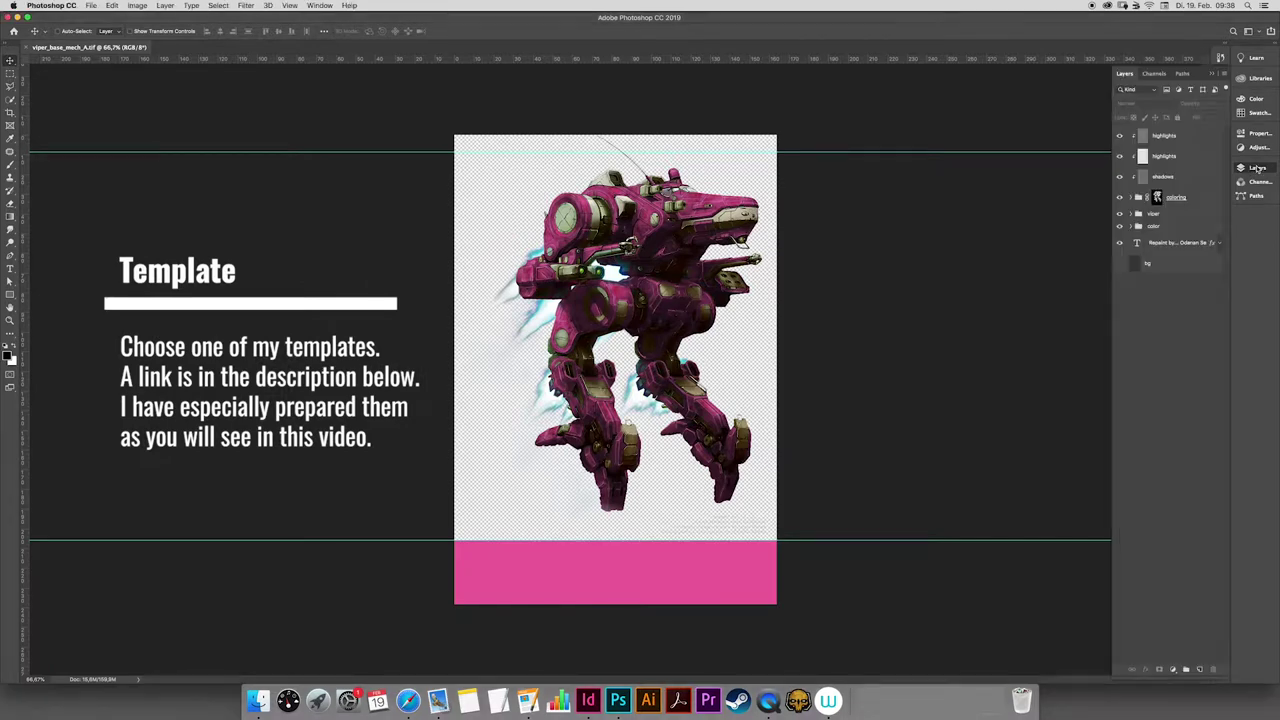
{"action": "left_click", "coordinate": [1133, 198]}
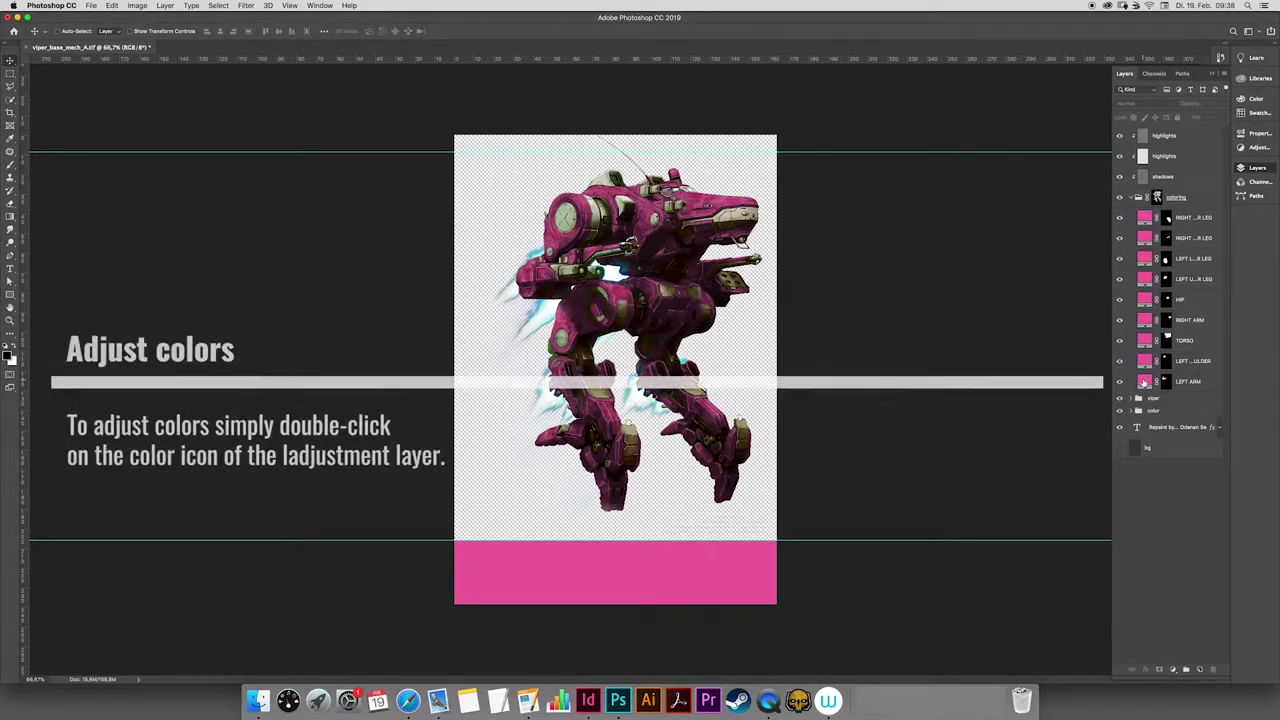
{"action": "double_click", "coordinate": [1143, 381]}
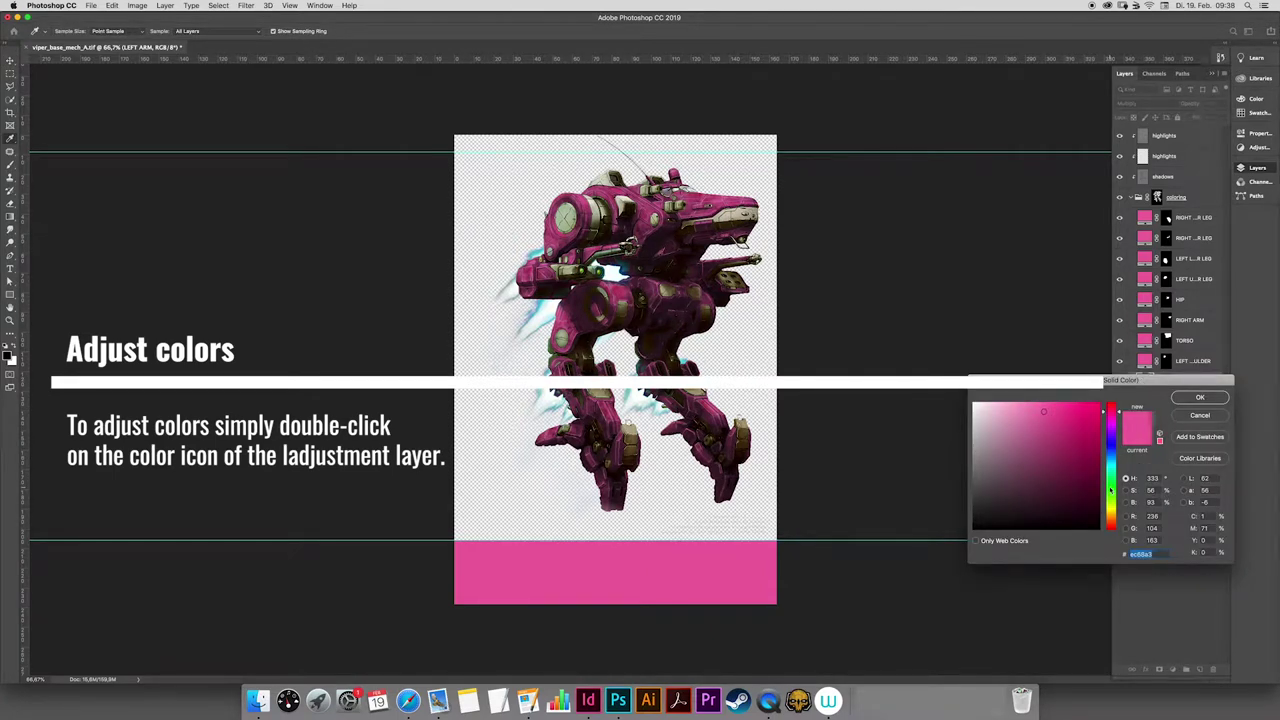
Step: Recolour the LEFT ARM fill green and the LEFT SHOULDER fill blue
{"action": "left_click", "coordinate": [1110, 490]}
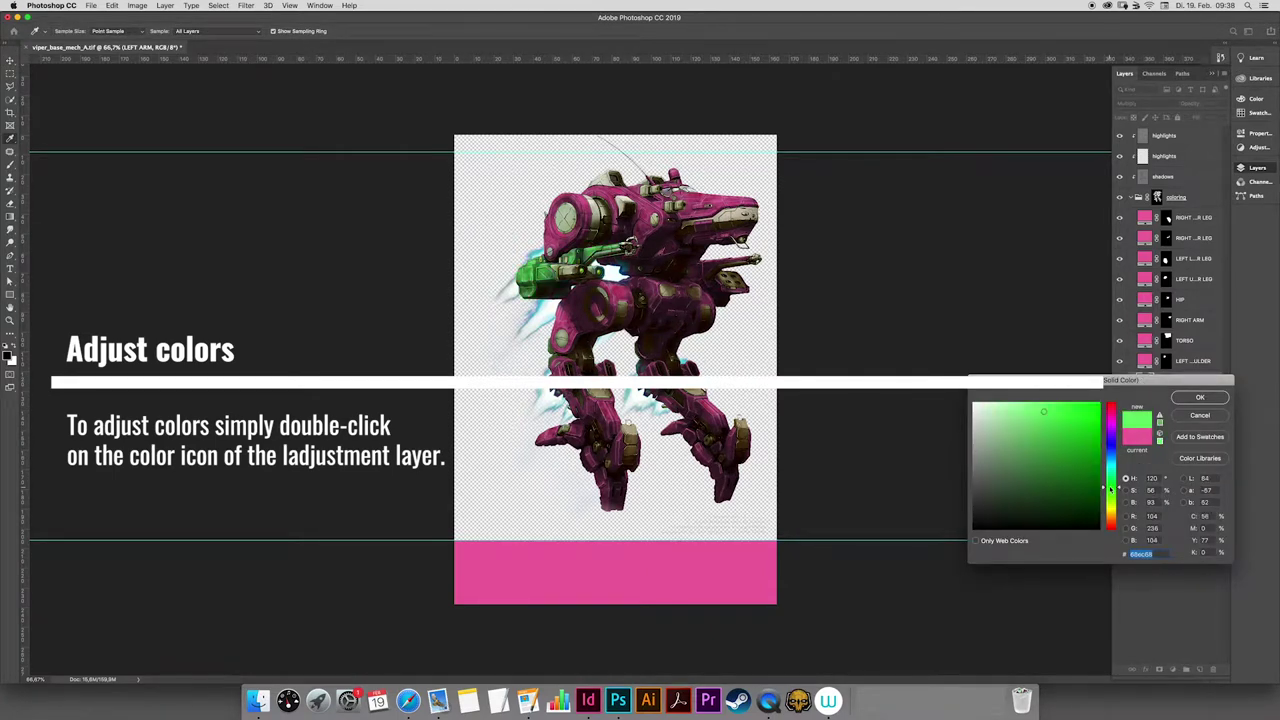
{"action": "left_click", "coordinate": [1192, 398]}
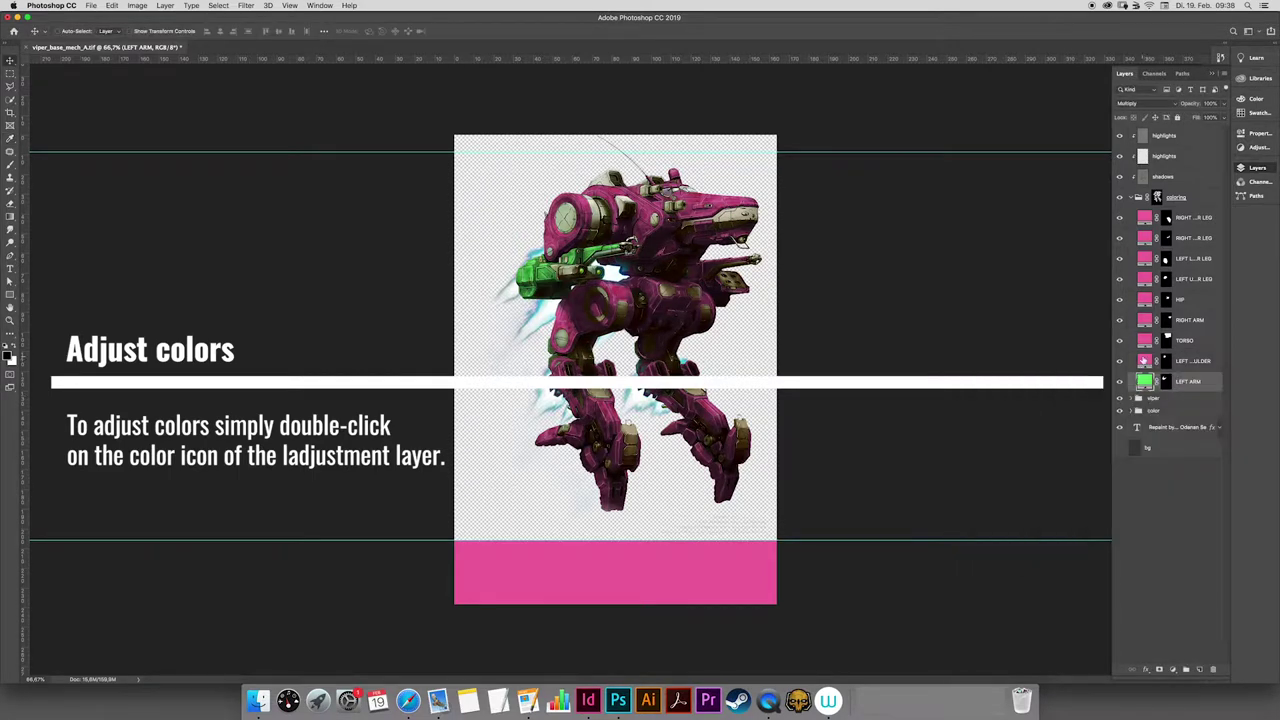
{"action": "double_click", "coordinate": [1144, 360]}
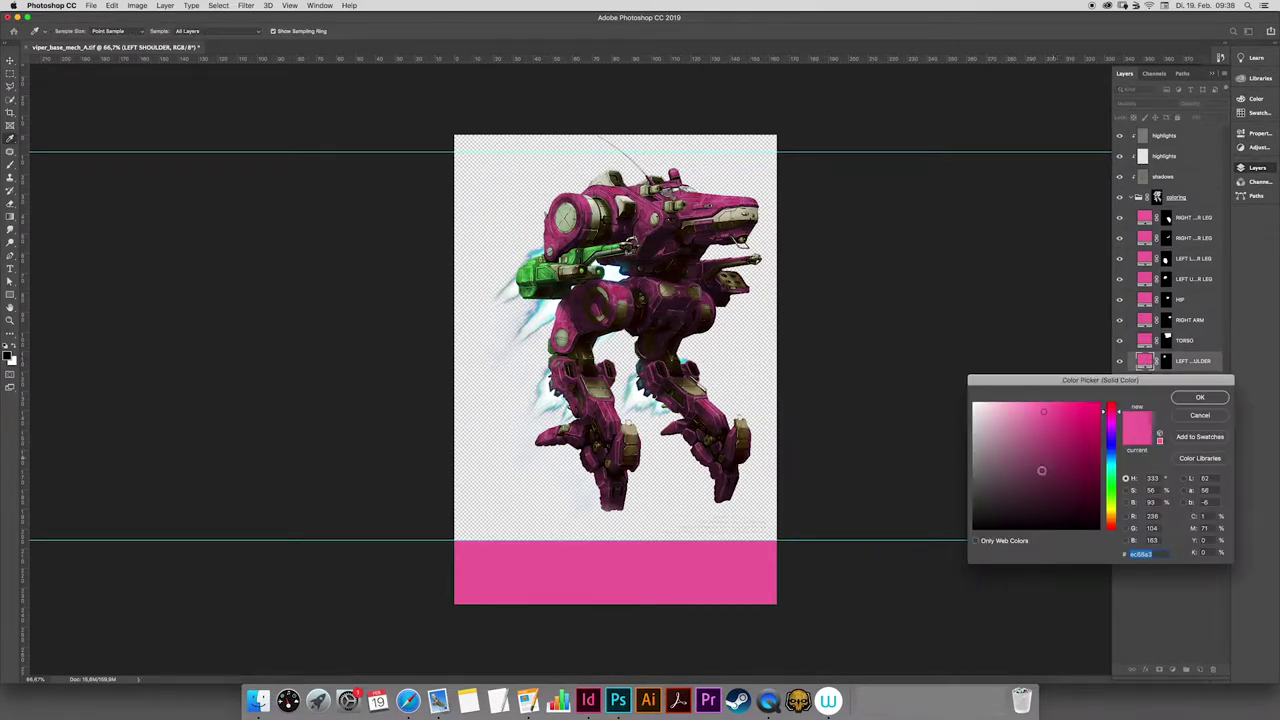
{"action": "left_click", "coordinate": [1108, 455]}
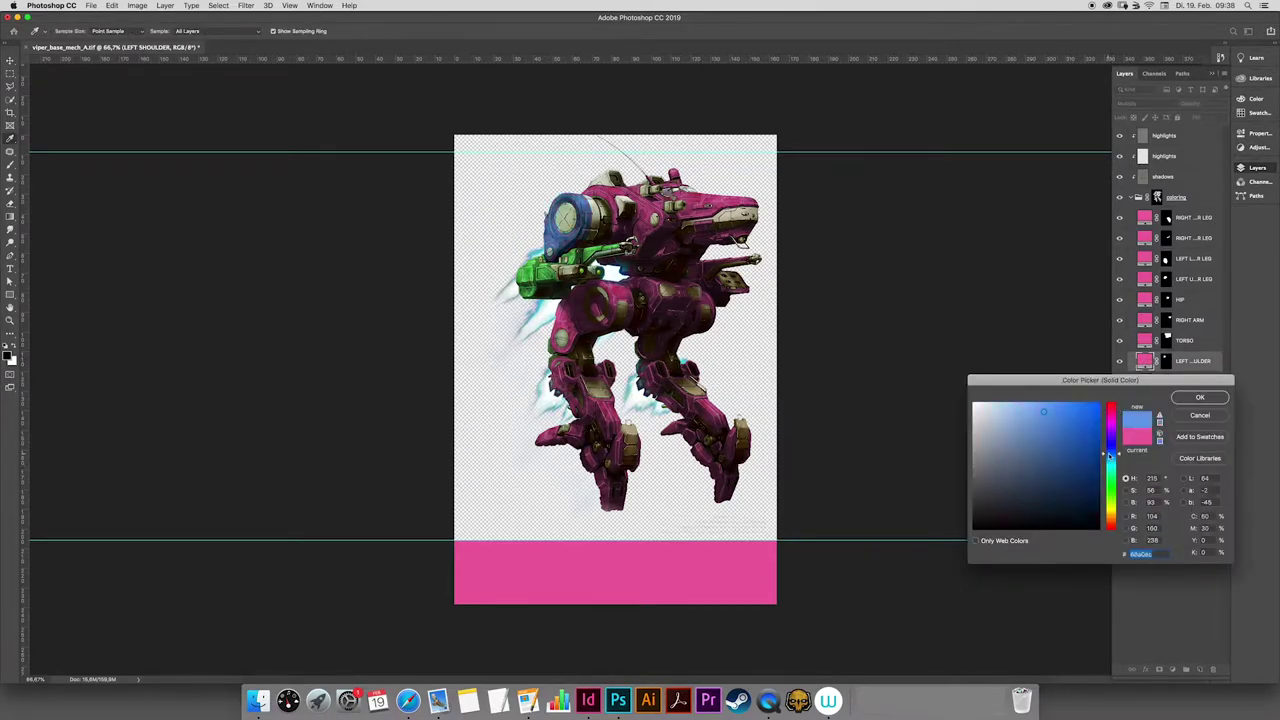
{"action": "left_click", "coordinate": [1195, 395]}
Step: Recolour the TORSO fill a dark greyish purple
{"action": "left_click", "coordinate": [1148, 340]}
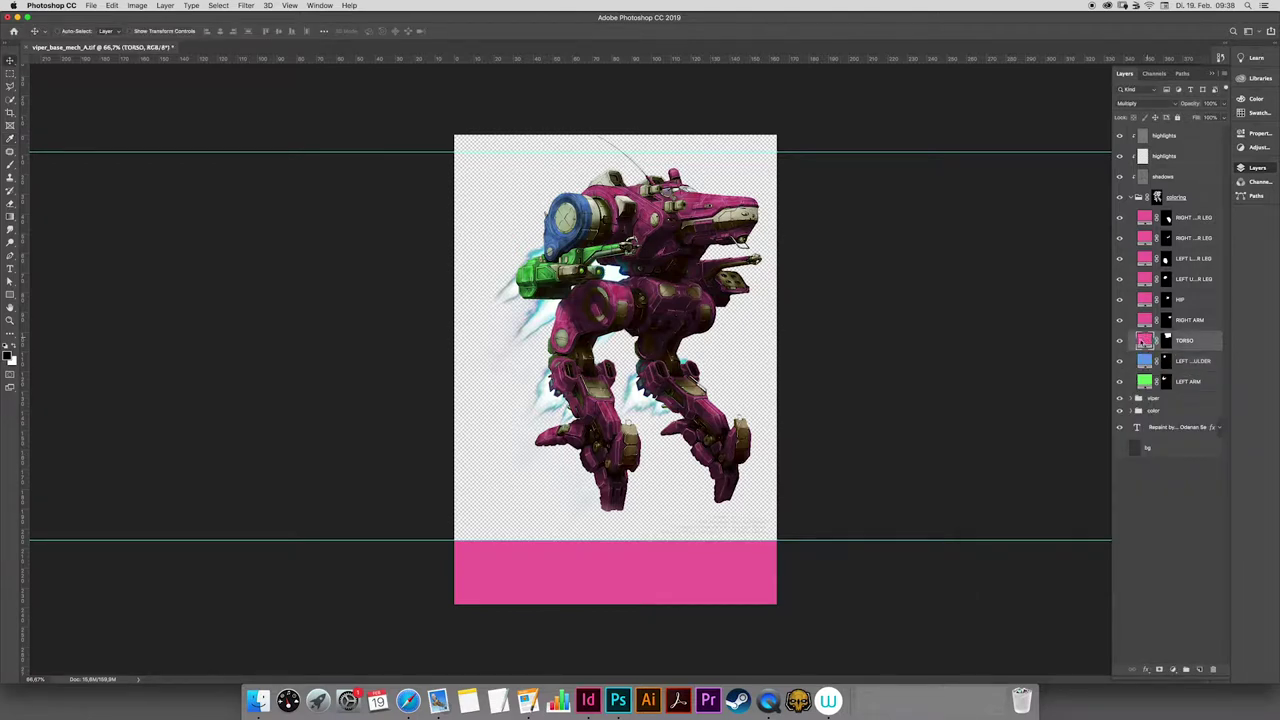
{"action": "double_click", "coordinate": [1143, 341]}
{"action": "left_click", "coordinate": [994, 487]}
{"action": "left_click", "coordinate": [1201, 398]}
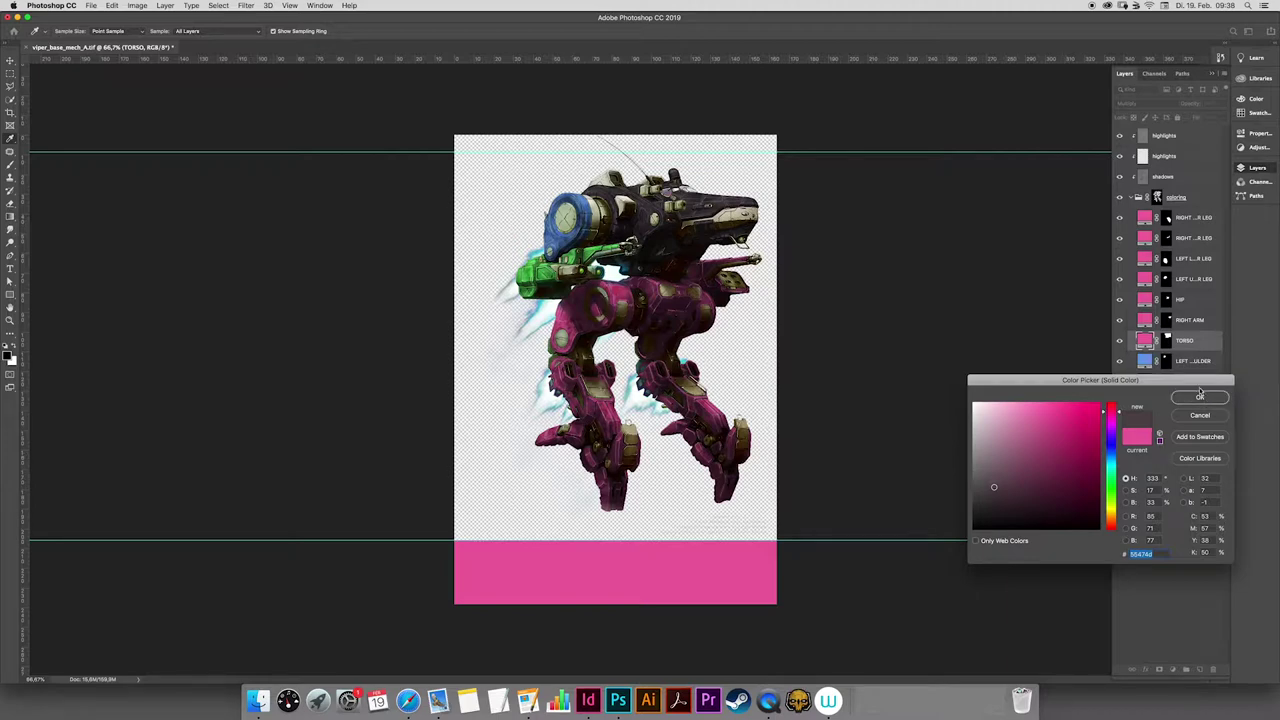
{"action": "double_click", "coordinate": [1146, 323]}
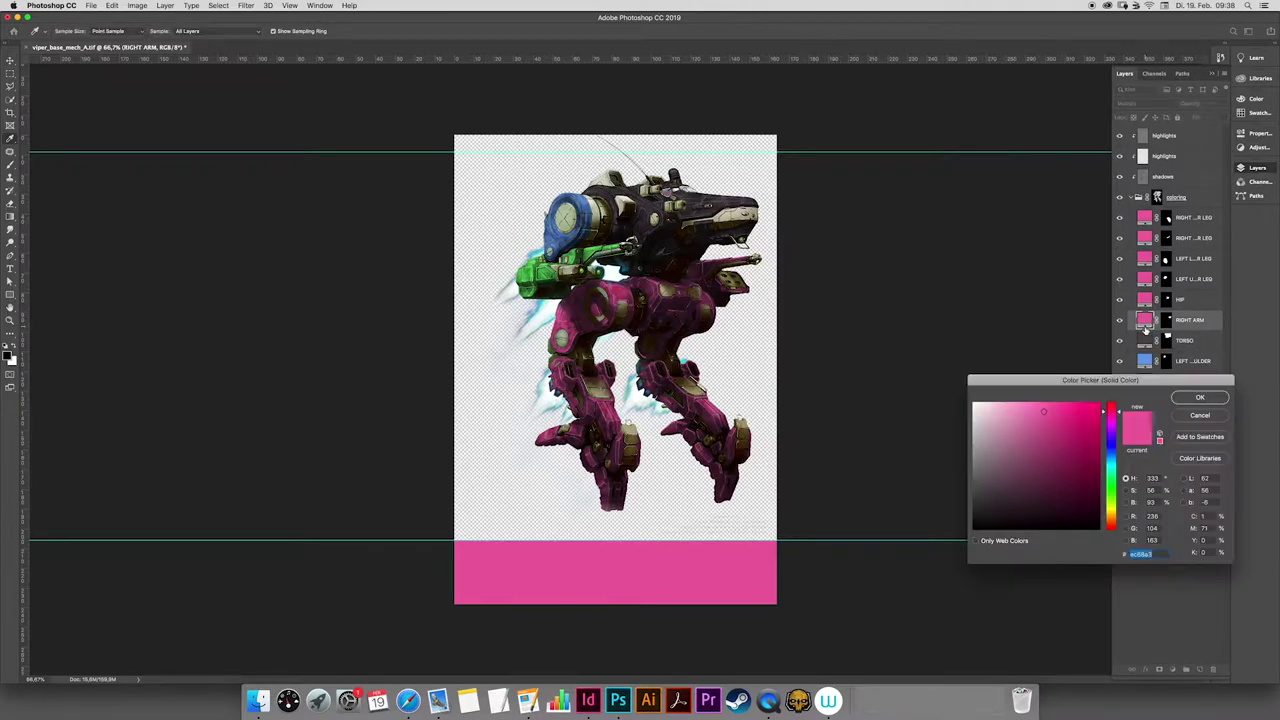
Step: Recolour the RIGHT ARM fill a reddish orange
{"action": "left_click_drag", "start_coordinate": [1113, 505], "coordinate": [1113, 517]}
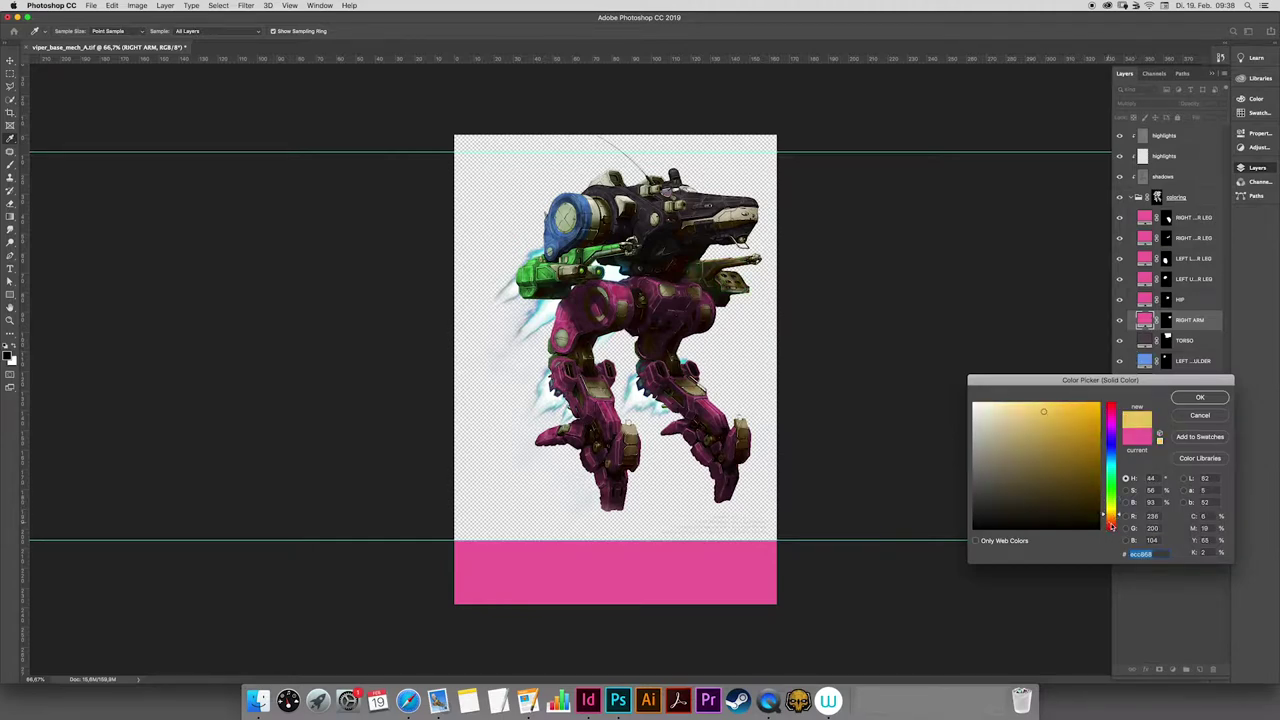
{"action": "left_click", "coordinate": [1109, 524]}
{"action": "left_click", "coordinate": [1192, 397]}
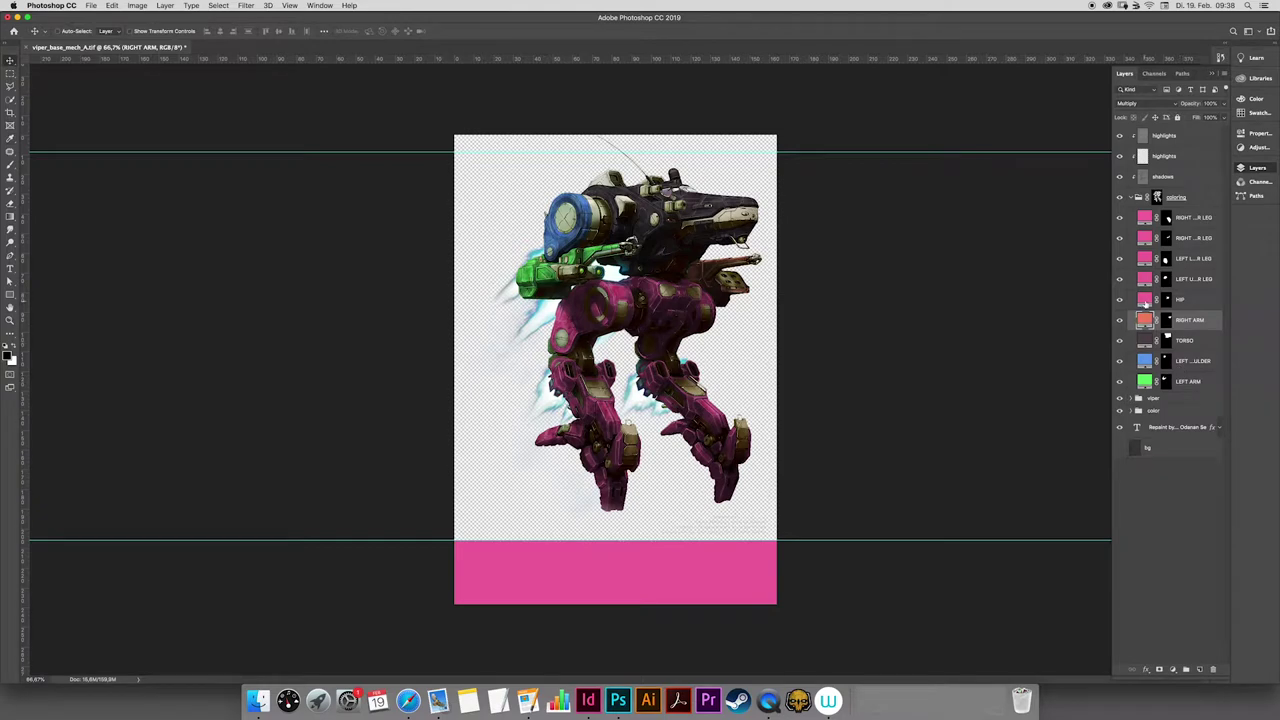
Step: Recolour the HIP fill a vivid bright yellow
{"action": "double_click", "coordinate": [1144, 301]}
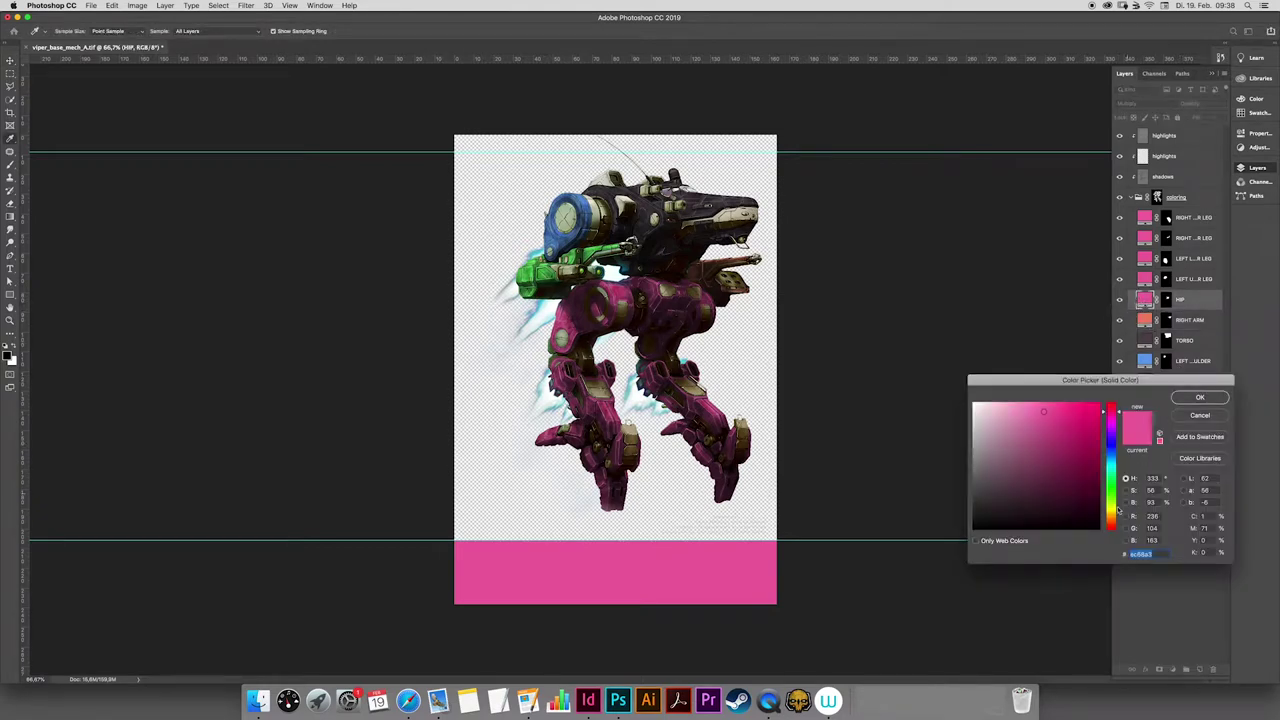
{"action": "left_click", "coordinate": [1110, 511]}
{"action": "left_click", "coordinate": [1054, 482]}
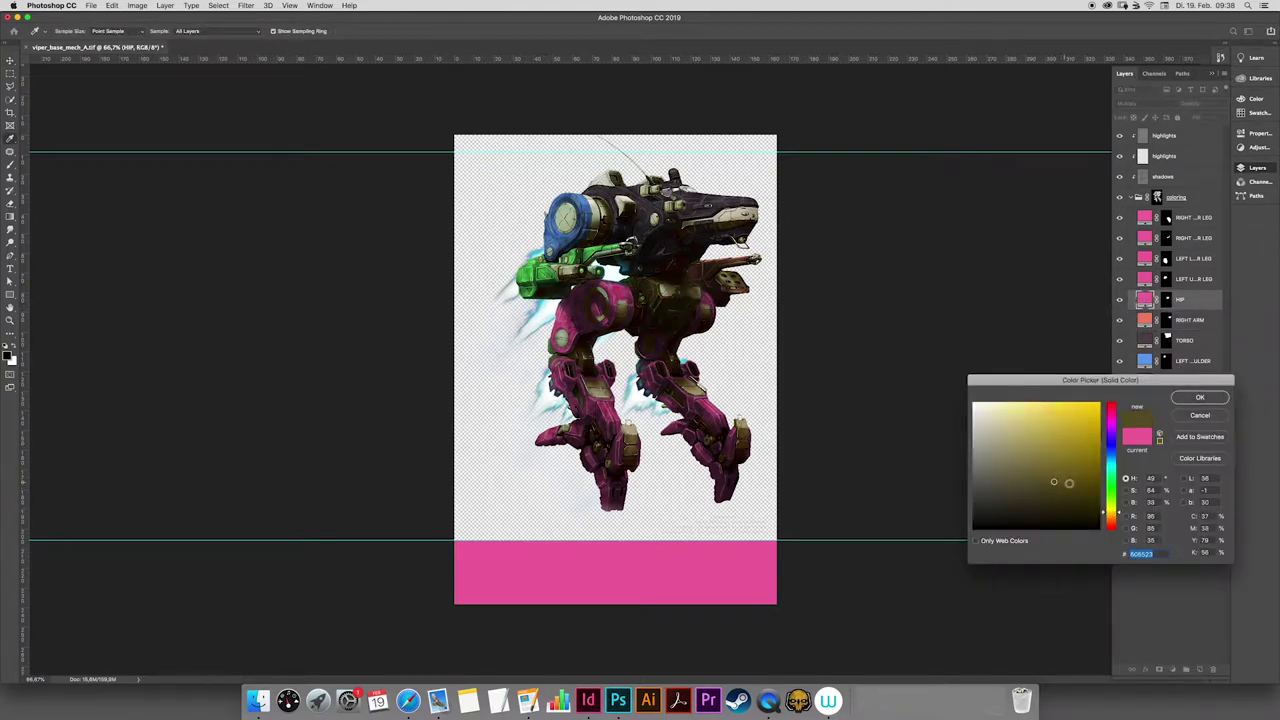
{"action": "mouse_move", "coordinate": [1068, 479]}
{"action": "left_mouse_down"}
{"action": "mouse_move", "coordinate": [1066, 417]}
{"action": "mouse_move", "coordinate": [1095, 406]}
{"action": "left_mouse_up"}
{"action": "left_click", "coordinate": [1201, 398]}
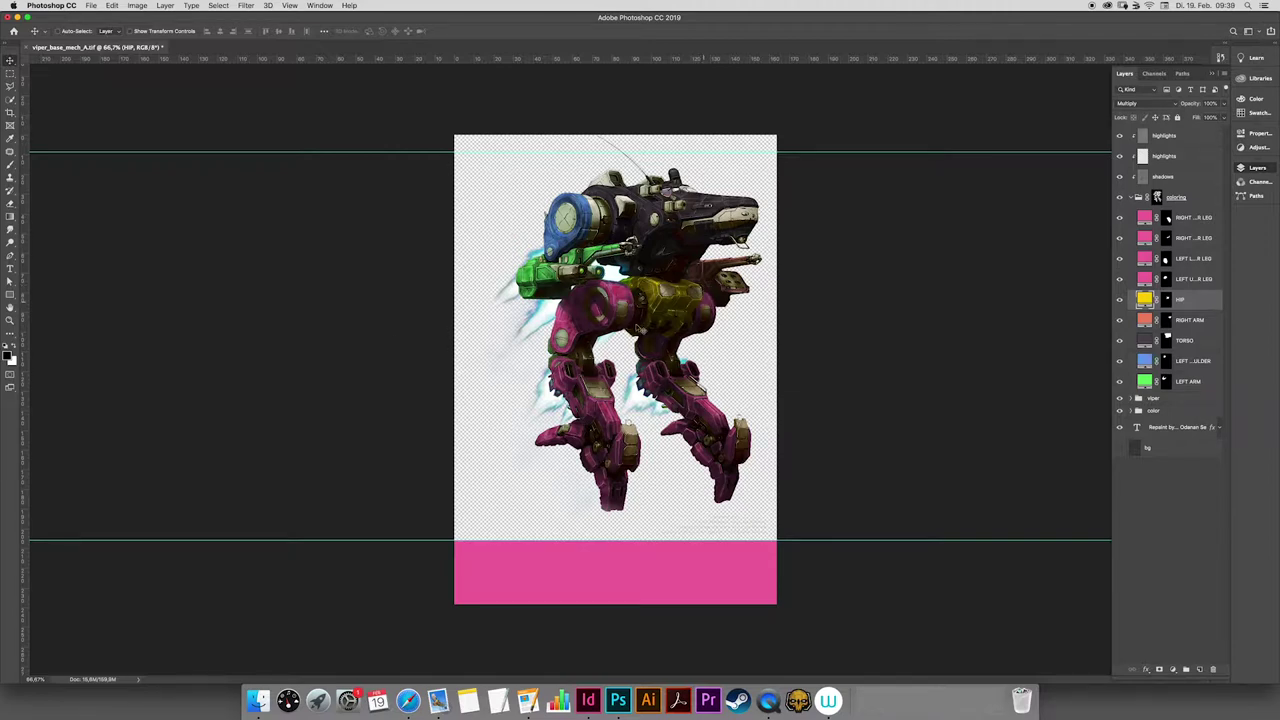
{"action": "left_click", "coordinate": [10, 321]}
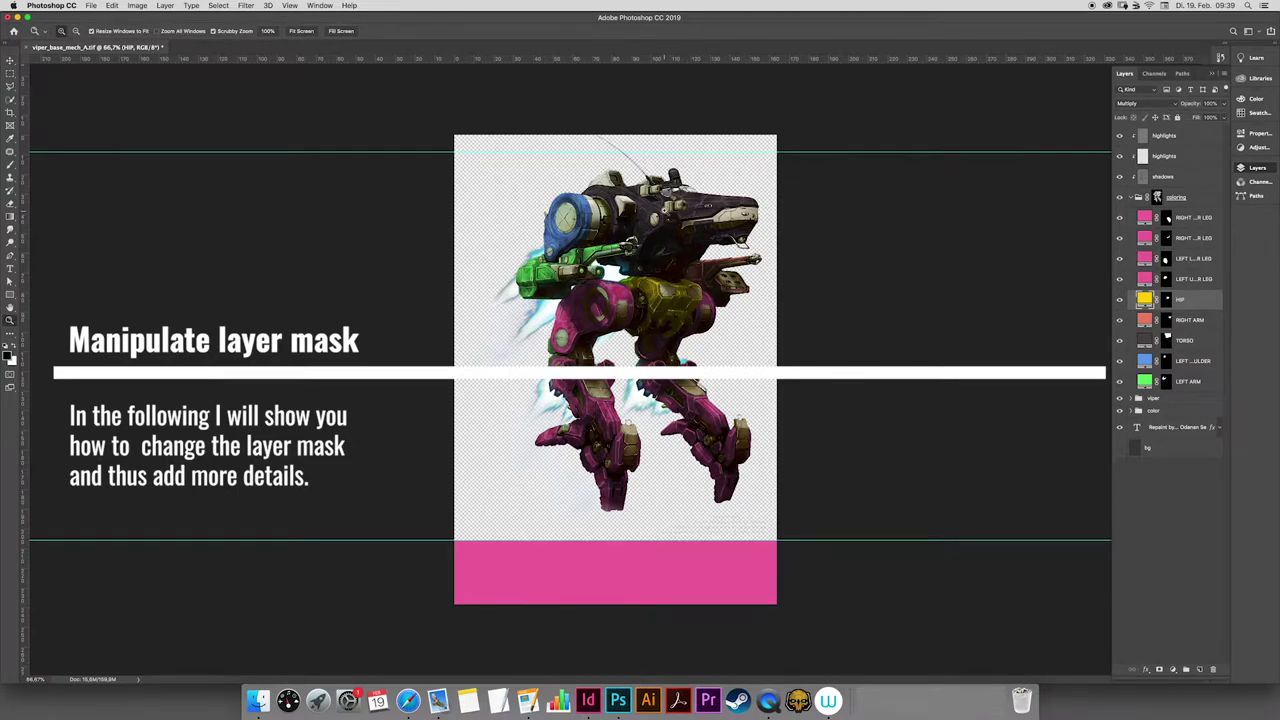
Step: Zoom onto the mech's upper body and choose the Polygonal Lasso with the LEFT SHOULDER mask targeted
{"action": "mouse_move", "coordinate": [662, 210]}
{"action": "left_mouse_down"}
{"action": "mouse_move", "coordinate": [720, 212]}
{"action": "mouse_move", "coordinate": [712, 269]}
{"action": "left_mouse_up"}
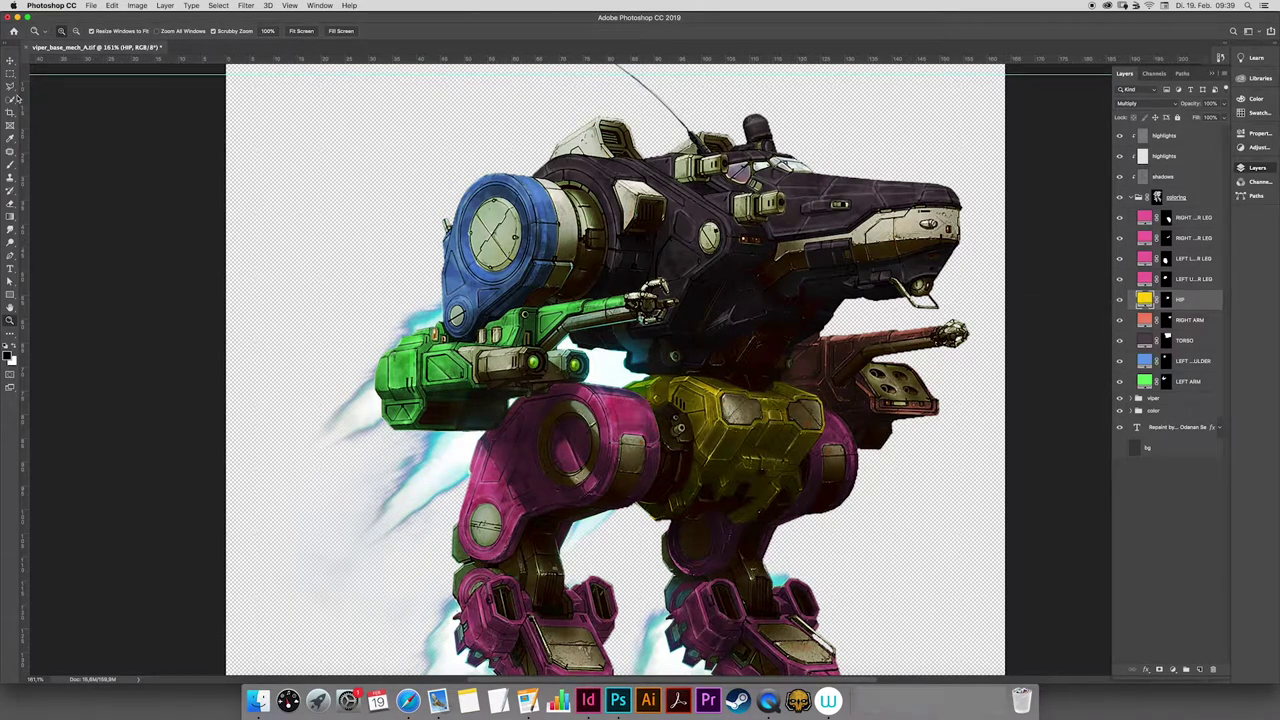
{"action": "left_click", "coordinate": [11, 88]}
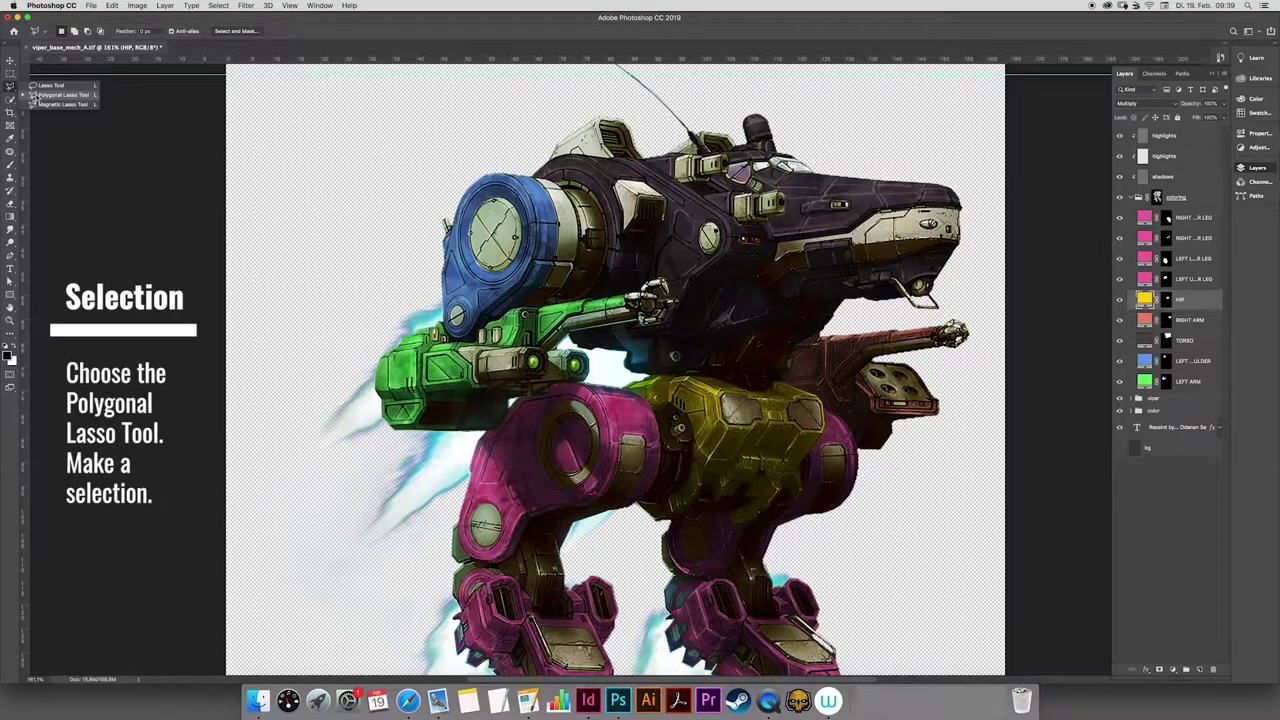
{"action": "left_click", "coordinate": [33, 94]}
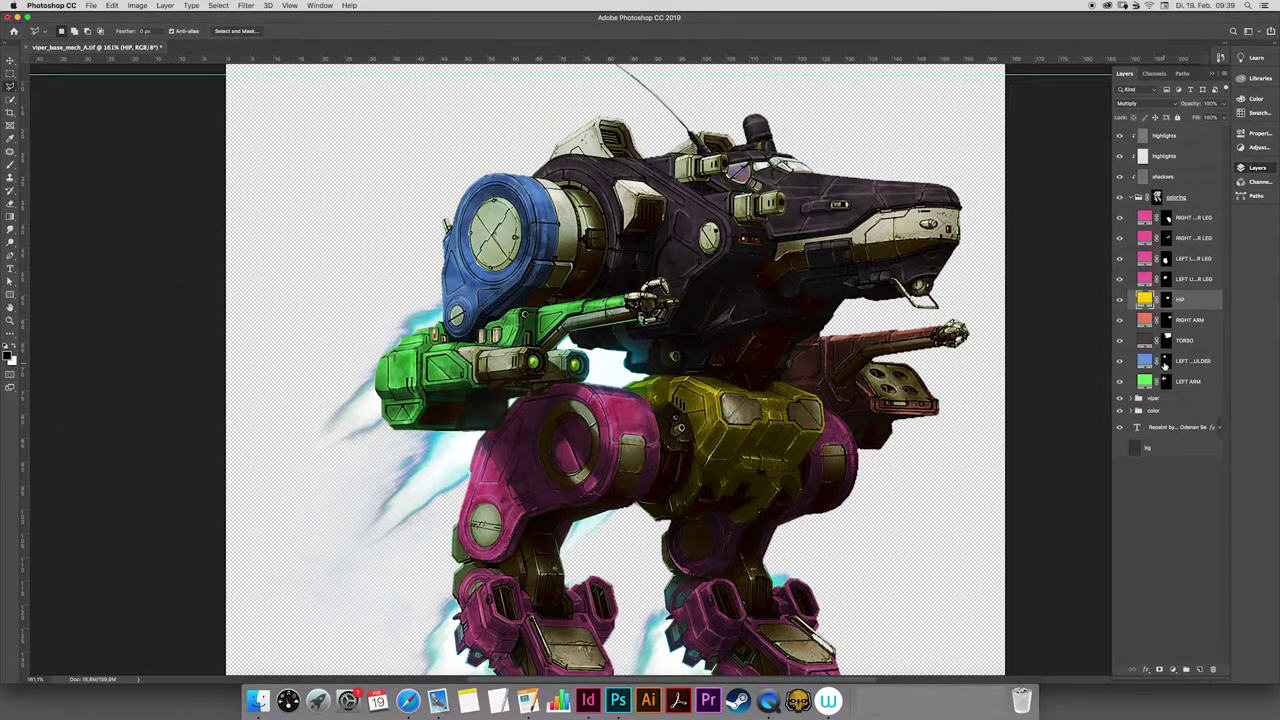
{"action": "left_click", "coordinate": [1166, 365]}
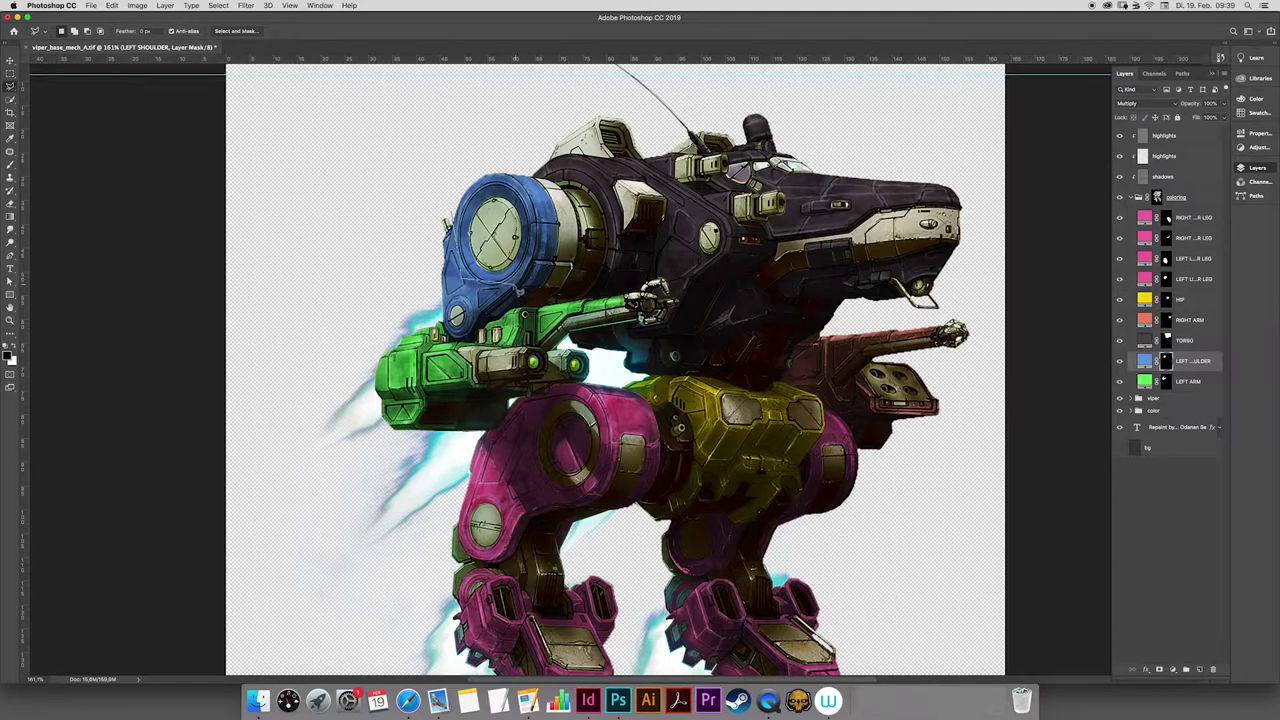
Step: Draw a polygonal selection around the lower part of the left shoulder
{"action": "left_click", "coordinate": [500, 284]}
{"action": "left_click", "coordinate": [431, 331]}
{"action": "left_click", "coordinate": [444, 218]}
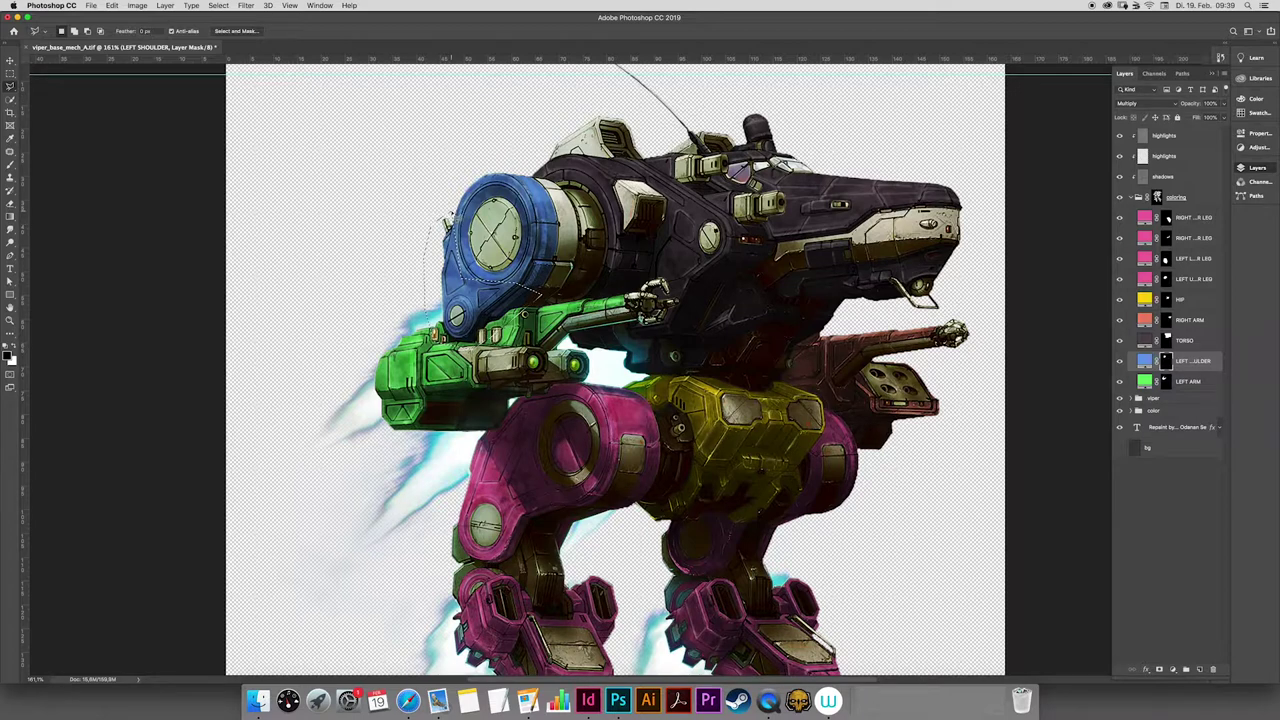
Step: Paint black on the LEFT SHOULDER mask to hide the blue from the lower shoulder
{"action": "left_click", "coordinate": [10, 166]}
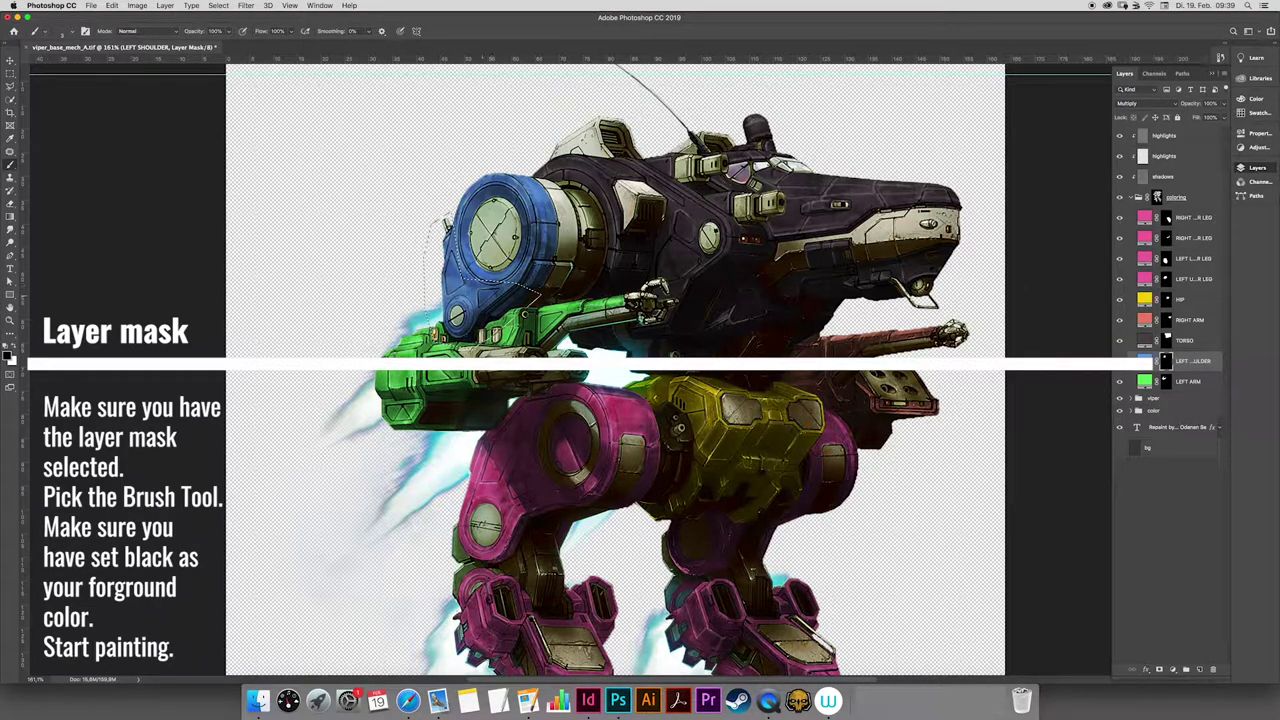
{"action": "left_click_drag", "start_coordinate": [505, 280], "coordinate": [470, 300]}
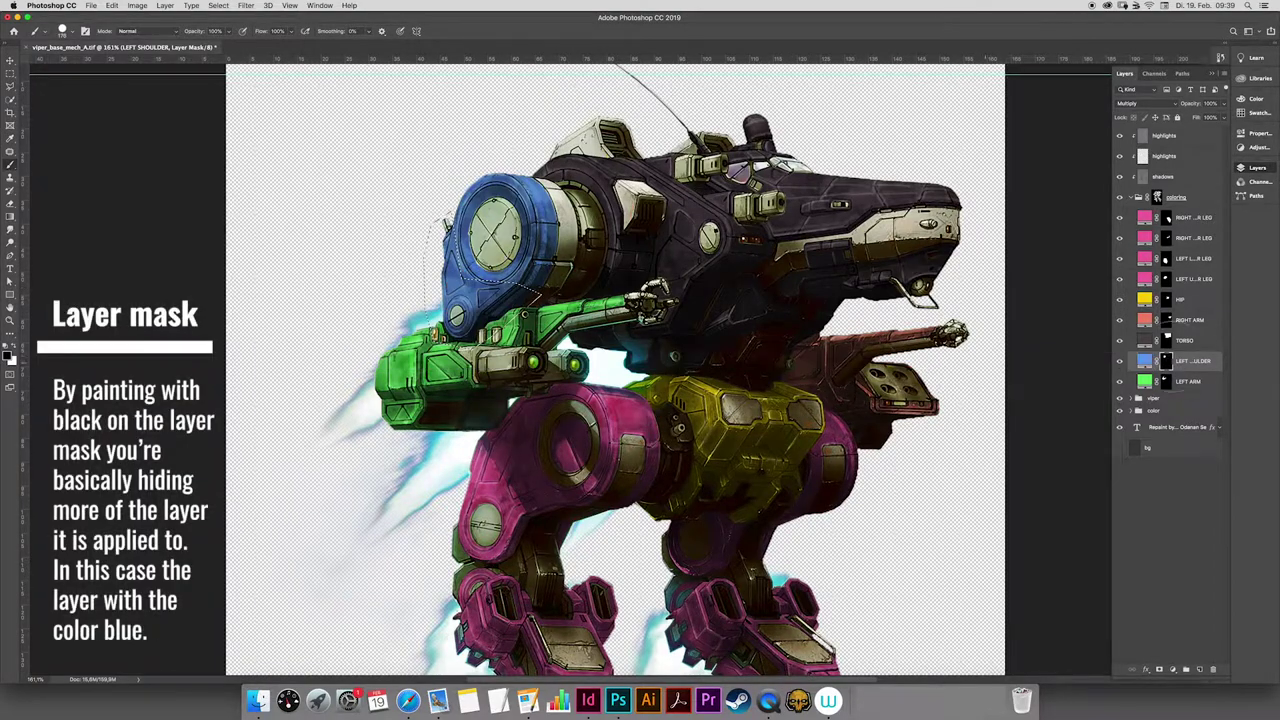
{"action": "left_click", "coordinate": [1166, 362]}
{"action": "left_click_drag", "start_coordinate": [460, 295], "coordinate": [445, 235]}
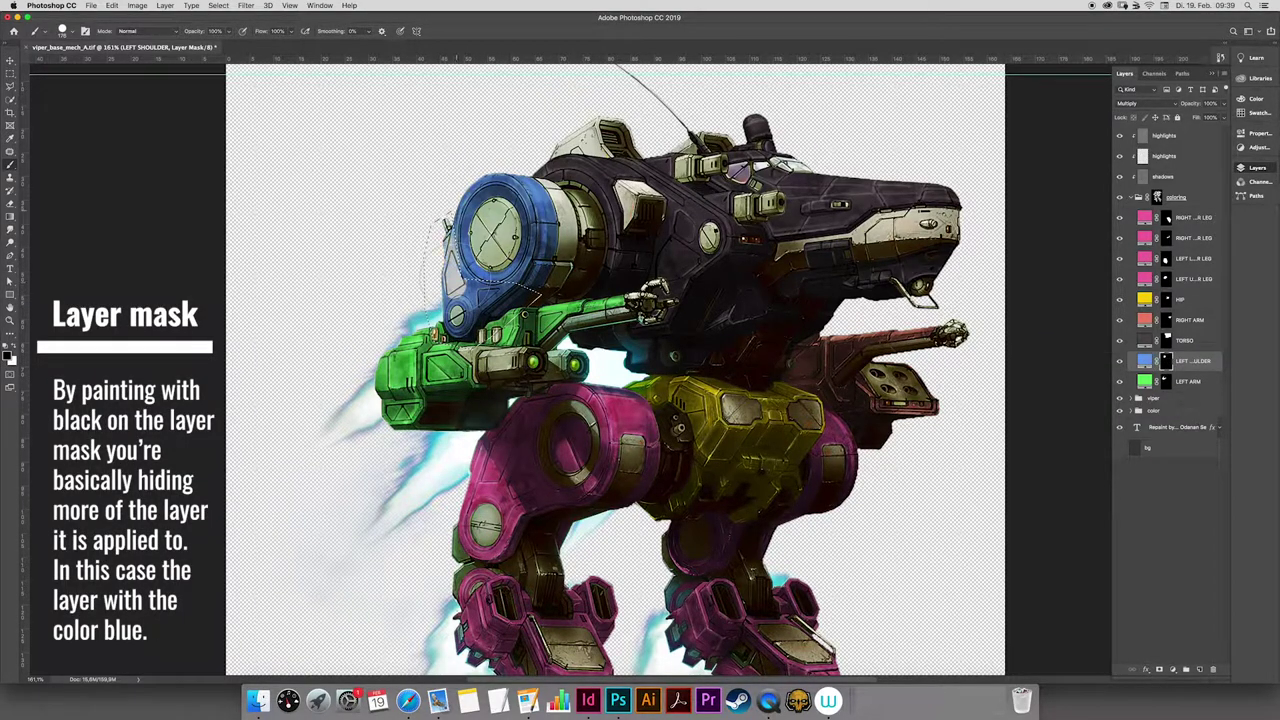
{"action": "left_click_drag", "start_coordinate": [500, 282], "coordinate": [465, 318]}
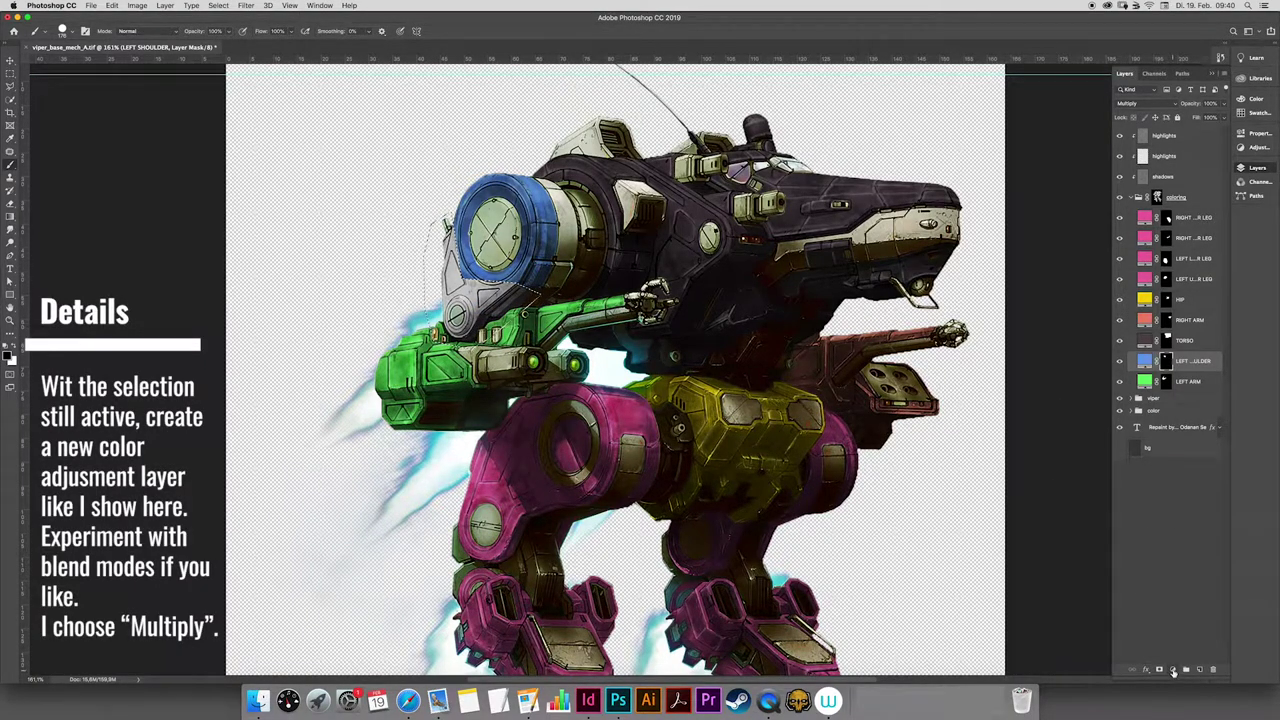
{"action": "left_click", "coordinate": [1174, 670]}
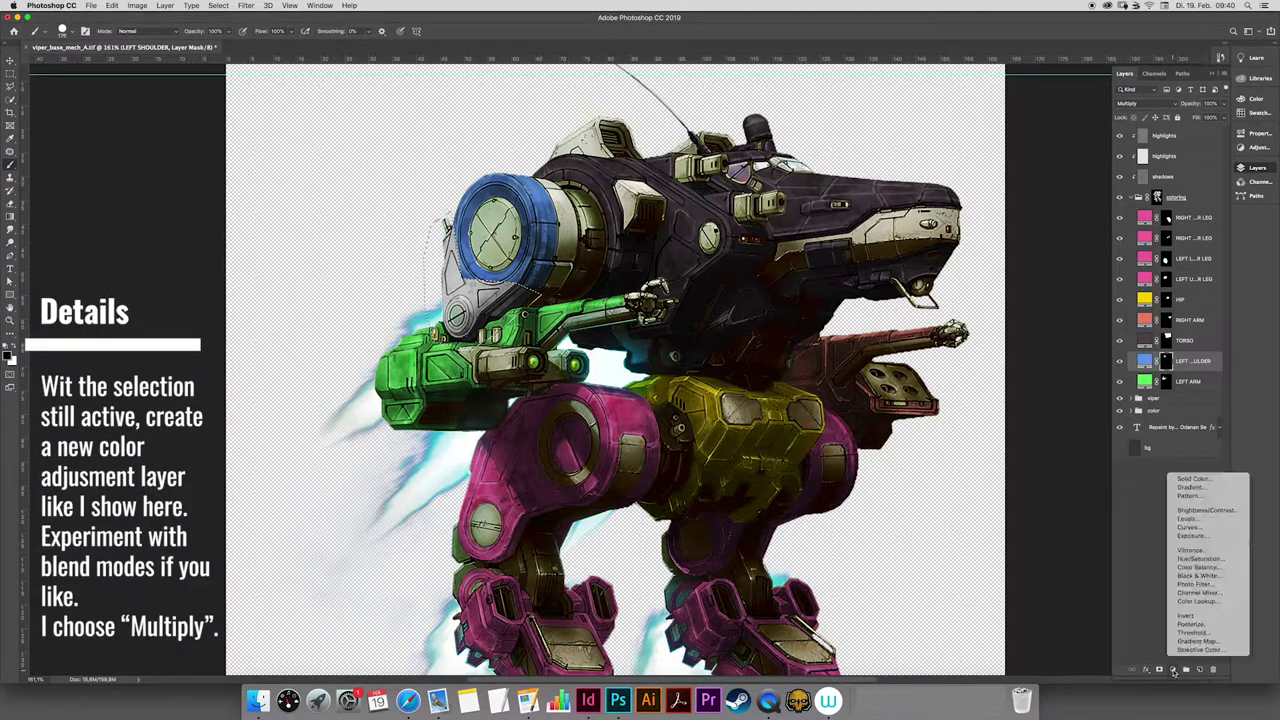
Step: Add a red #b24545 Solid Color fill layer, Color Fill 1, over the selected lower shoulder
{"action": "left_click", "coordinate": [1199, 480]}
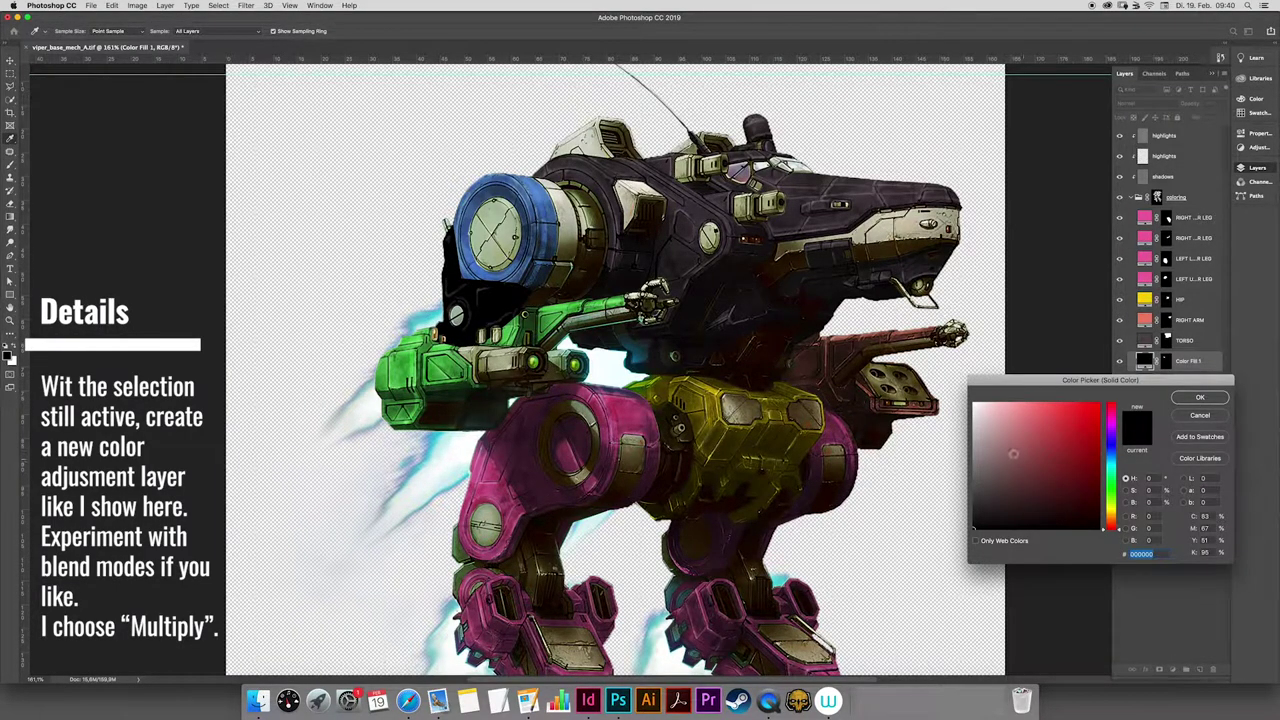
{"action": "left_click", "coordinate": [1014, 453]}
{"action": "left_click_drag", "start_coordinate": [1014, 452], "coordinate": [1049, 437]}
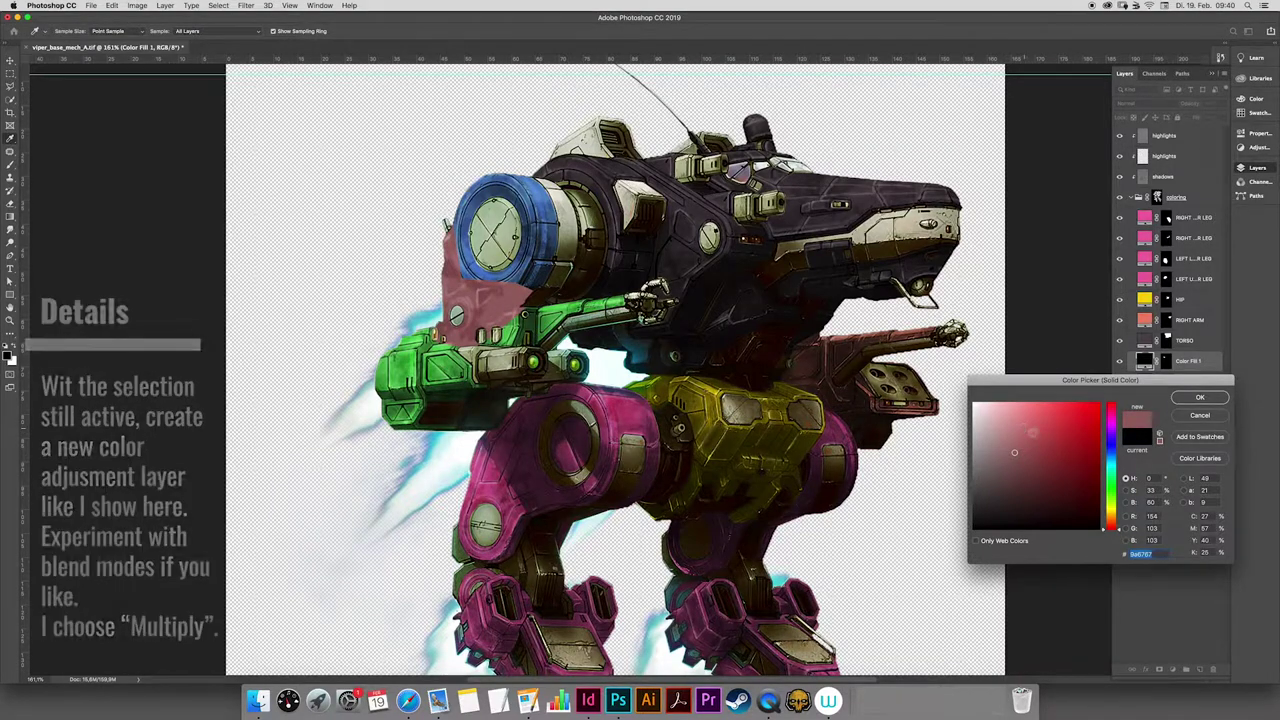
{"action": "left_click", "coordinate": [1199, 399]}
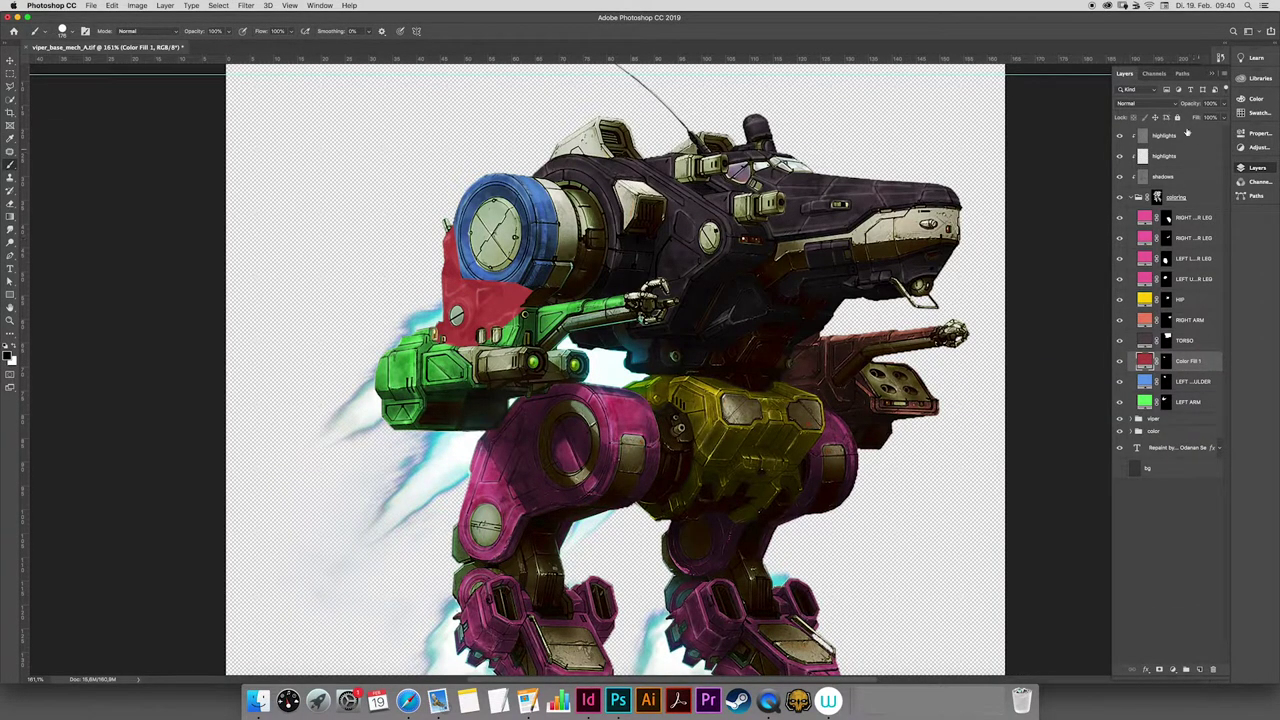
{"action": "left_click", "coordinate": [1158, 105]}
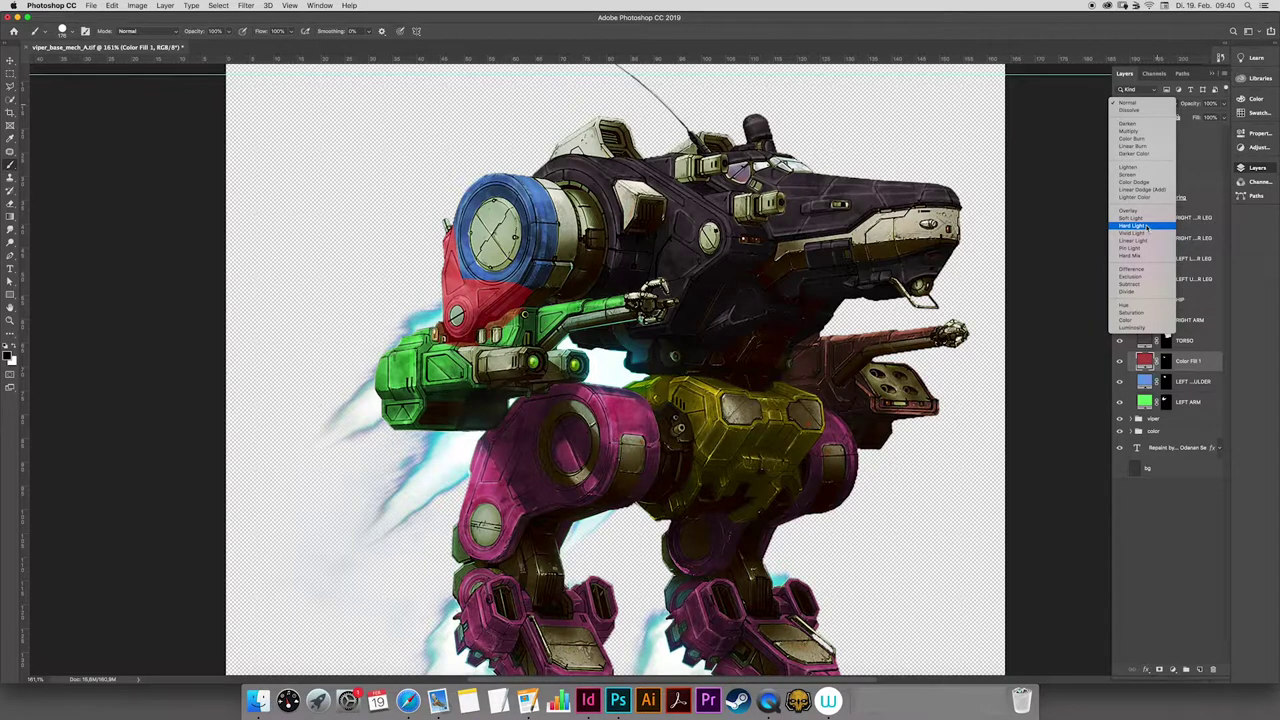
Step: Set Color Fill 1 to Multiply blending and load the LEFT ARM mask as a selection
{"action": "left_click", "coordinate": [1147, 133]}
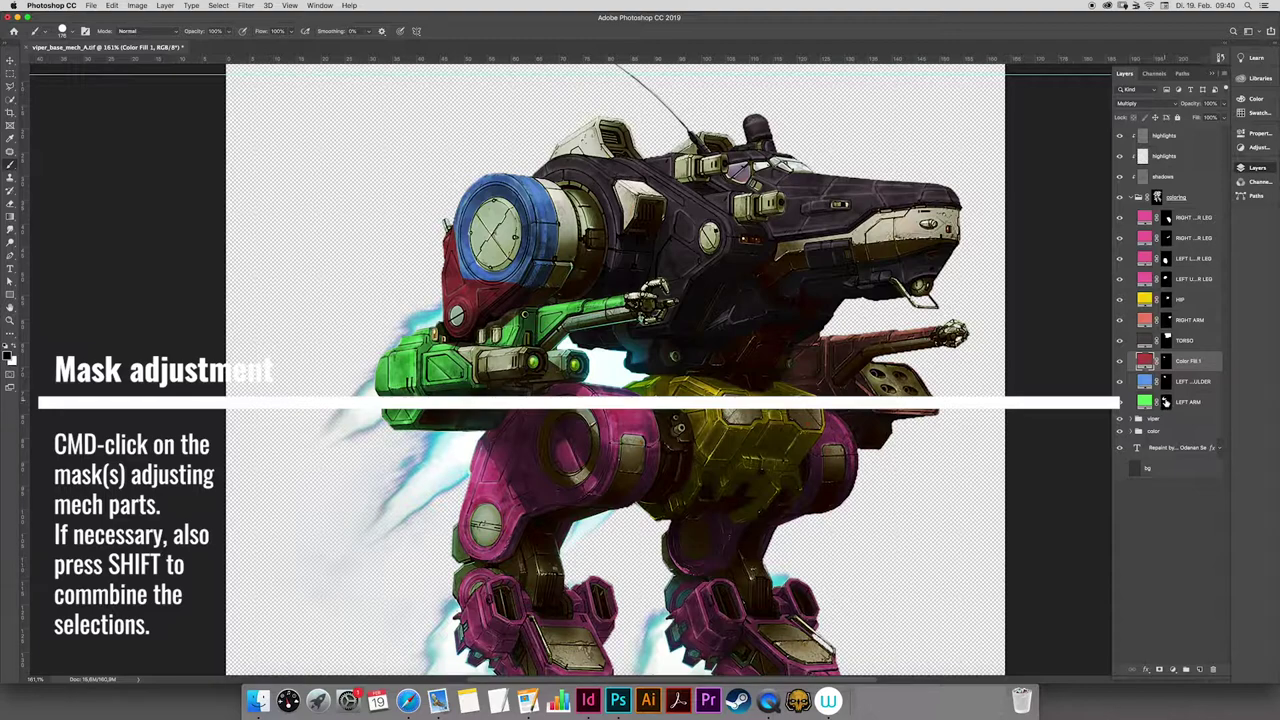
{"action": "left_click", "coordinate": [1165, 403], "text": "super"}
Step: Paint black on the Color Fill 1 mask to trim red off the green arm, then deselect
{"action": "left_click", "coordinate": [1165, 361]}
{"action": "left_click", "coordinate": [1165, 362]}
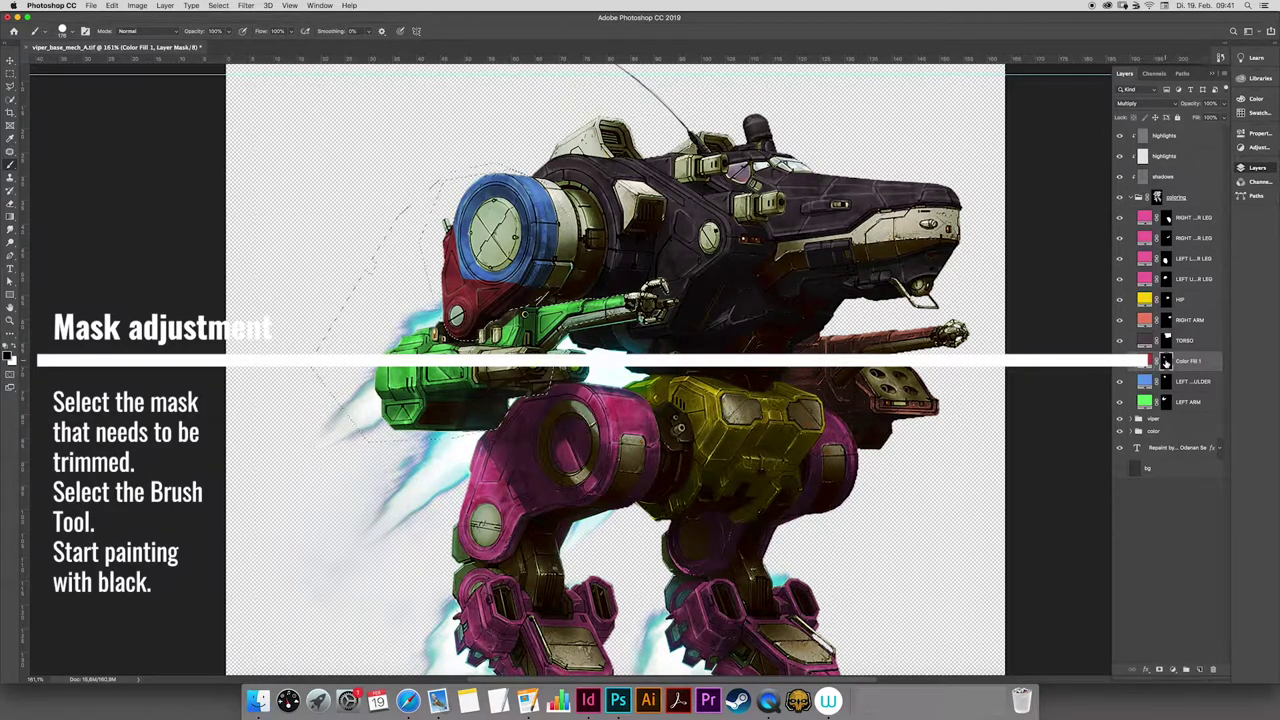
{"action": "left_click", "coordinate": [10, 167]}
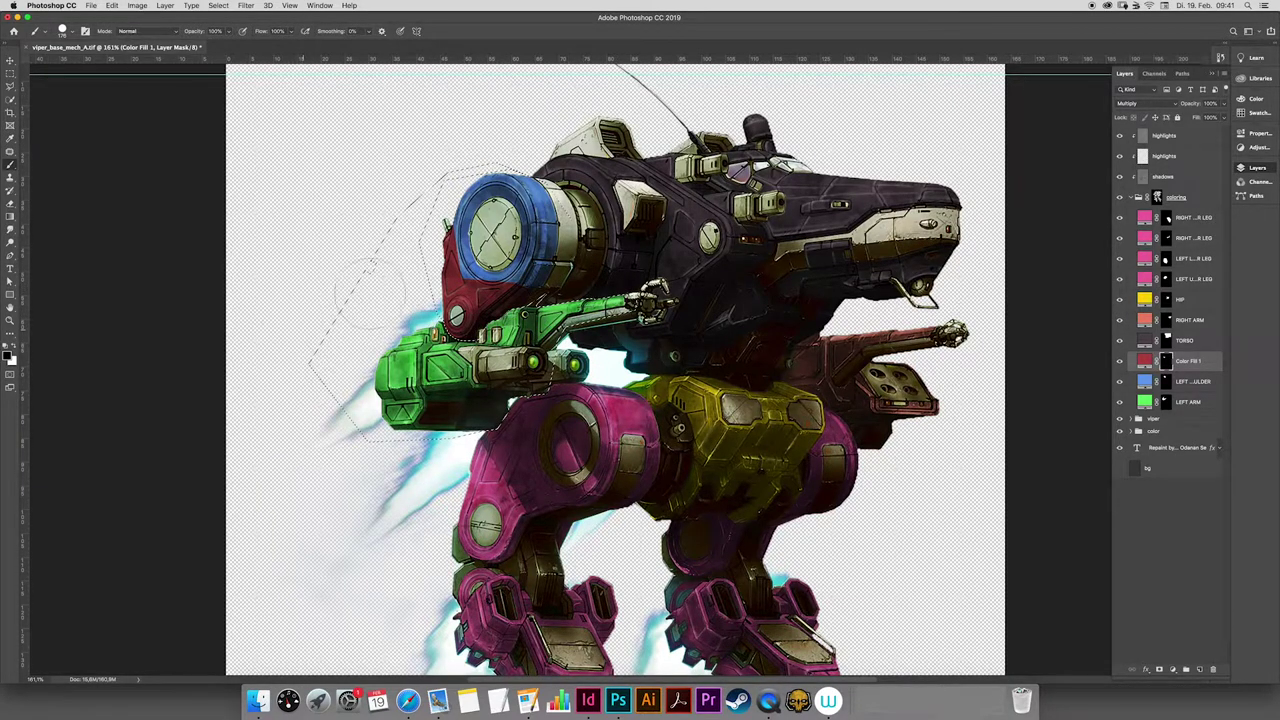
{"action": "key", "text": "super+d"}
Step: Zoom to about 247% on the torso and nose, and show the rulers
{"action": "left_click", "coordinate": [10, 320]}
{"action": "left_click", "coordinate": [856, 203]}
{"action": "left_click_drag", "start_coordinate": [856, 203], "coordinate": [869, 227]}
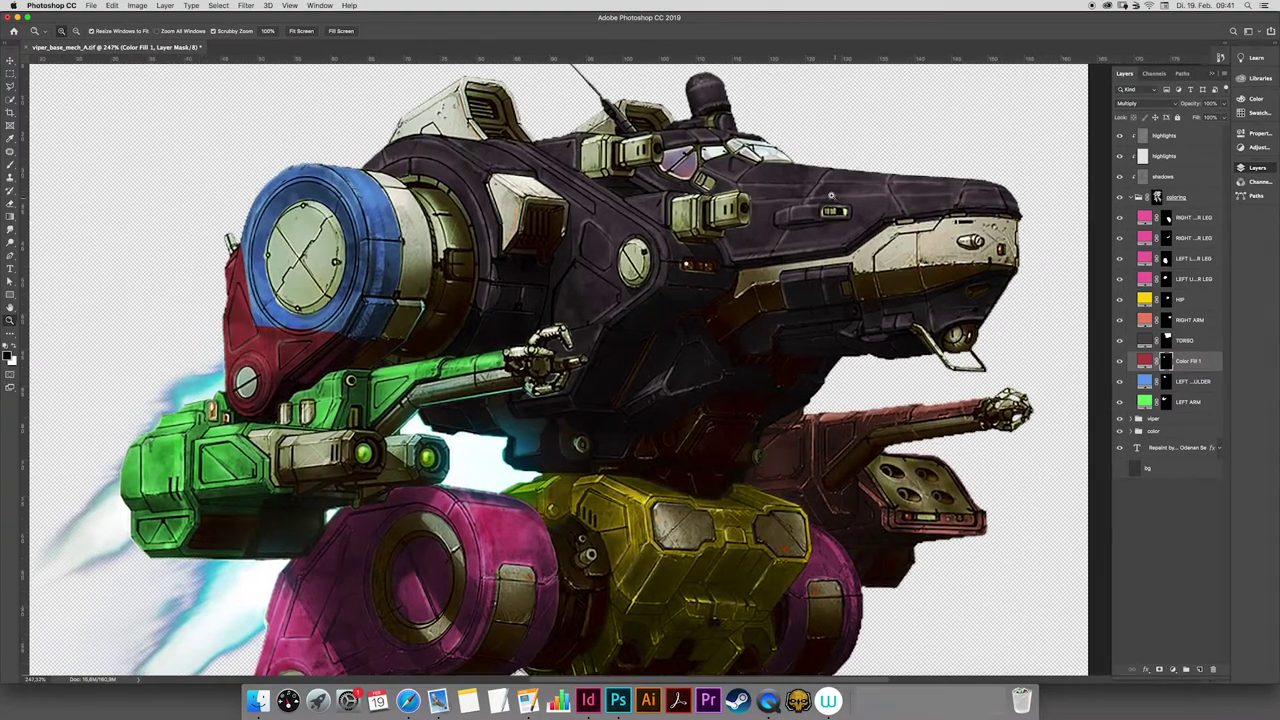
{"action": "left_click_drag", "start_coordinate": [869, 227], "coordinate": [763, 293]}
{"action": "key", "text": "super+r"}
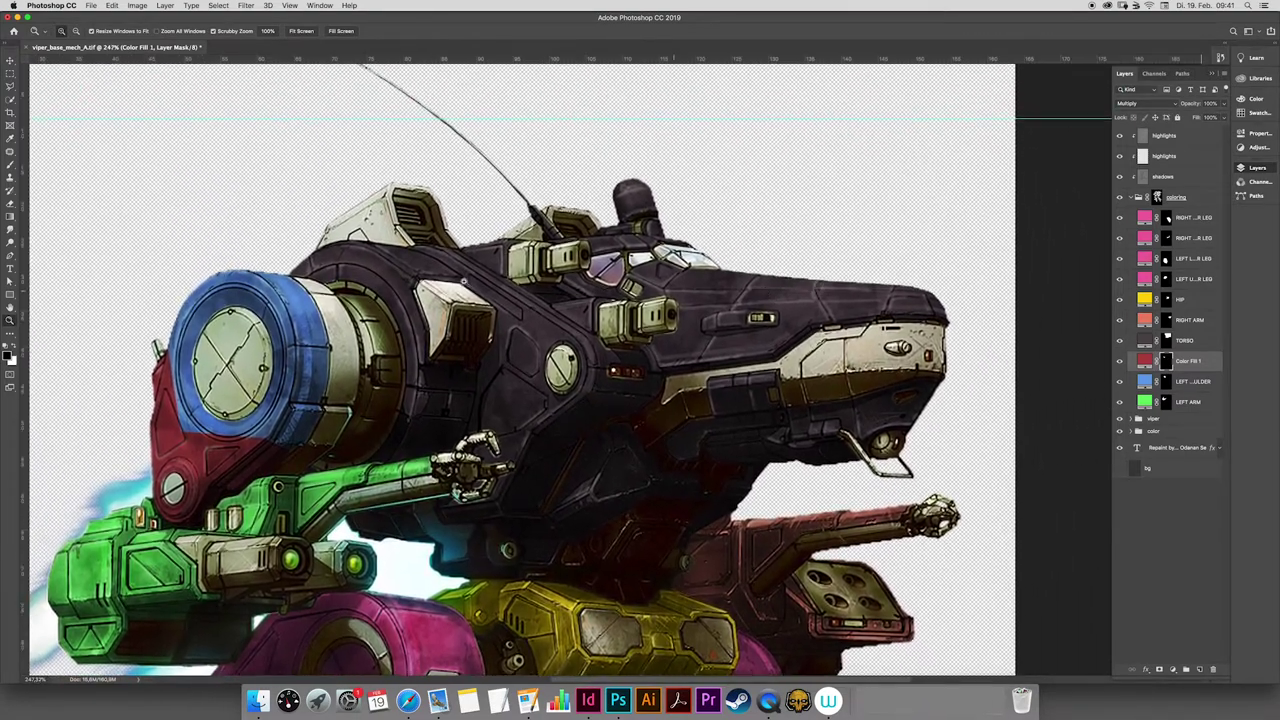
Step: Start a polygonal lasso outline of a diagonal stripe across the mech's nose
{"action": "left_click", "coordinate": [10, 88]}
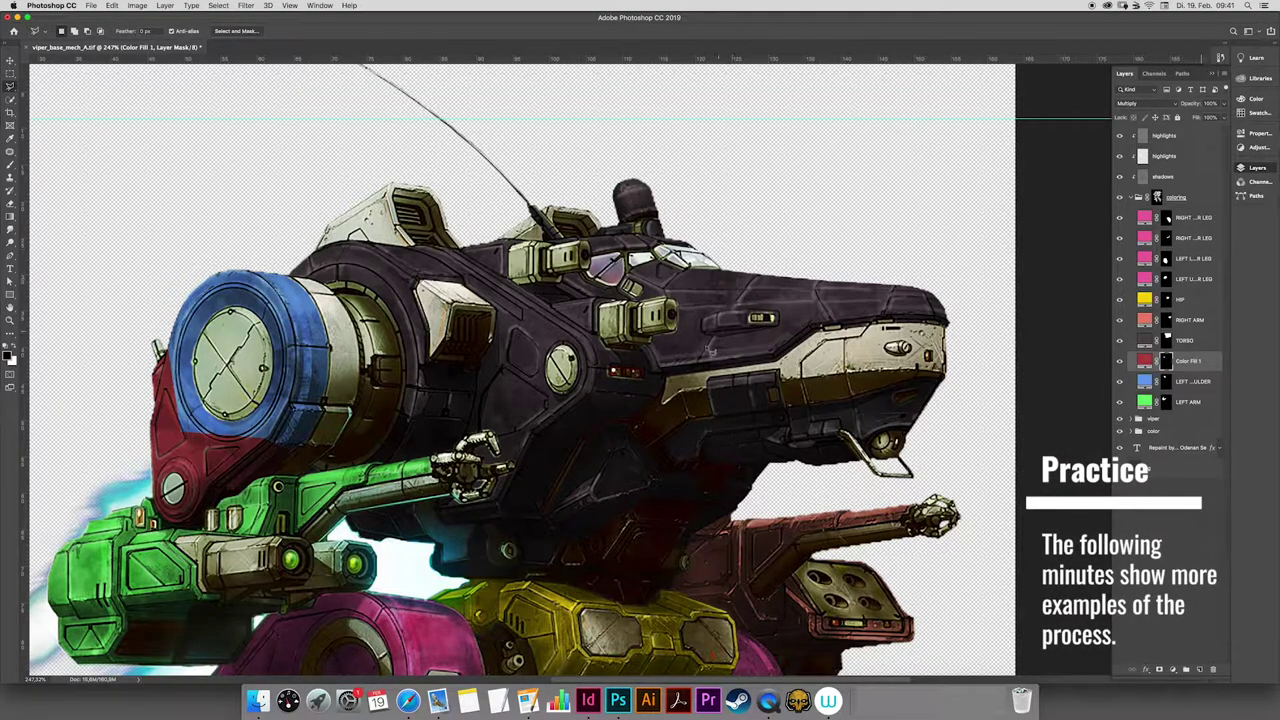
{"action": "left_click_drag", "start_coordinate": [698, 365], "coordinate": [708, 340]}
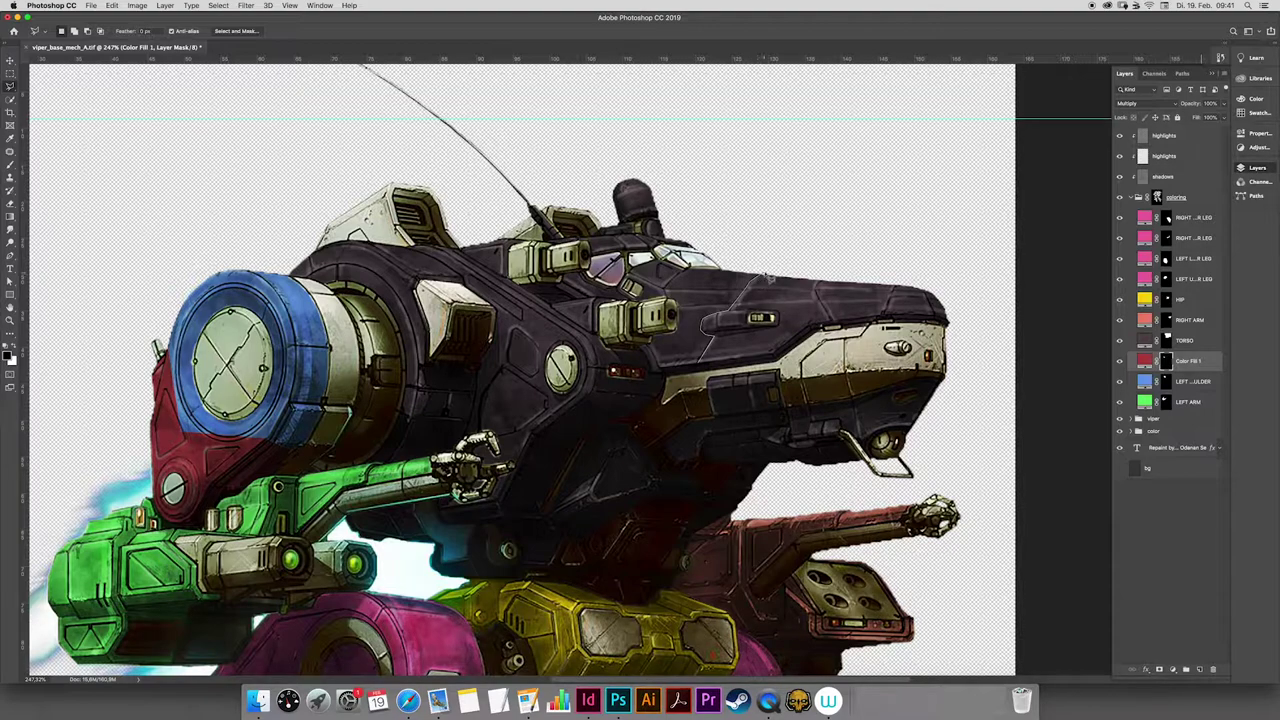
{"action": "left_click", "coordinate": [780, 271]}
{"action": "left_click", "coordinate": [733, 340]}
Step: Close the stripe selection and paint white into the TORSO mask, revealing pale stripes on the nose
{"action": "double_click", "coordinate": [705, 367]}
{"action": "left_click", "coordinate": [1168, 340]}
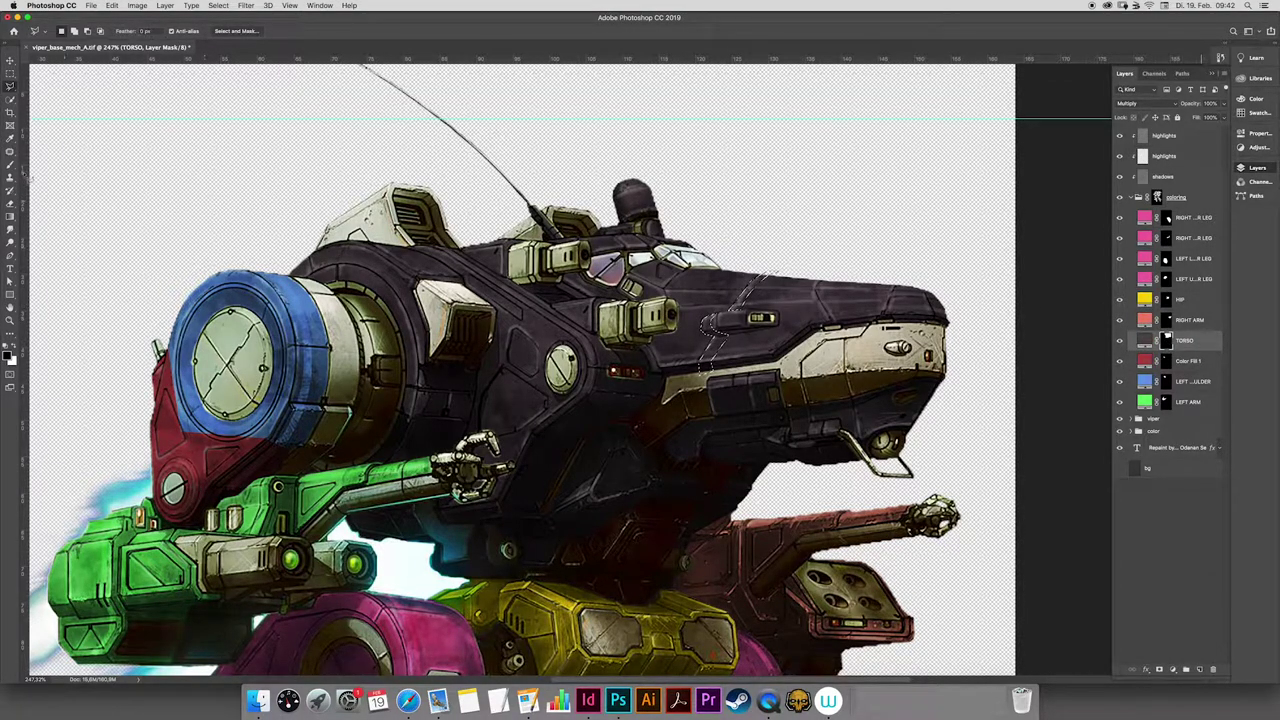
{"action": "left_click", "coordinate": [10, 166]}
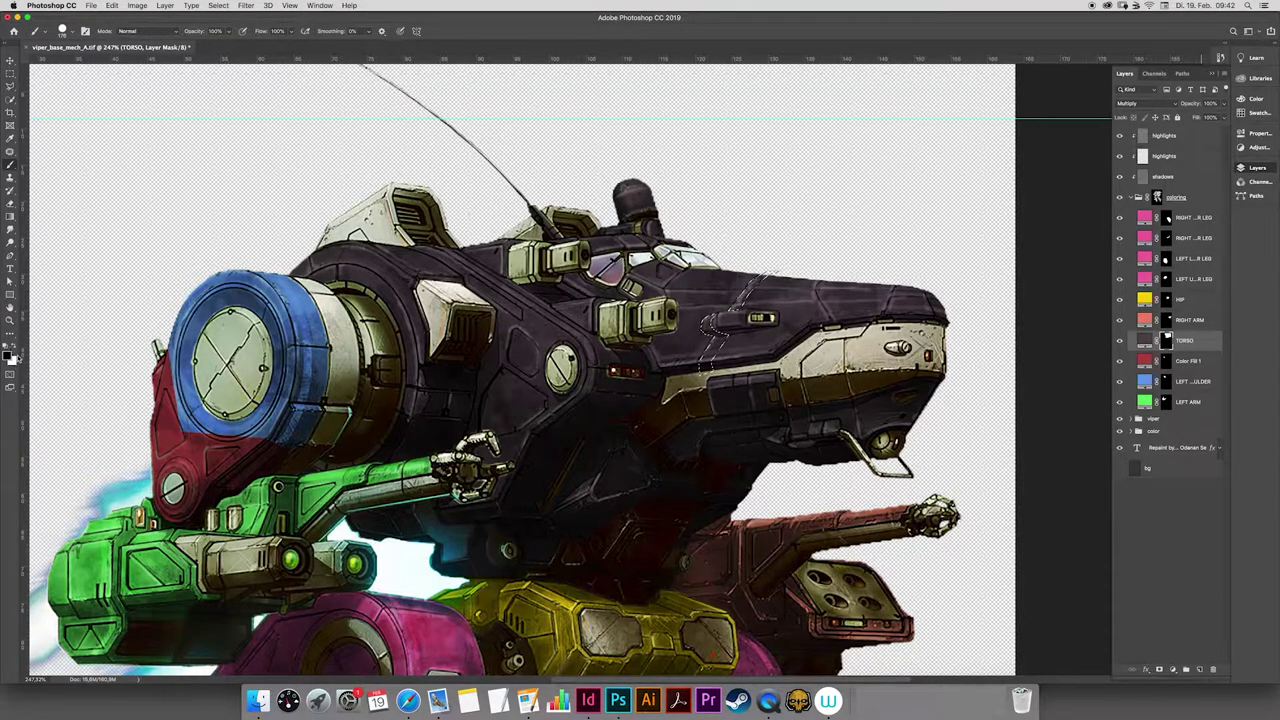
{"action": "mouse_move", "coordinate": [705, 338]}
{"action": "left_mouse_down"}
{"action": "mouse_move", "coordinate": [768, 276]}
{"action": "mouse_move", "coordinate": [702, 368]}
{"action": "left_mouse_up"}
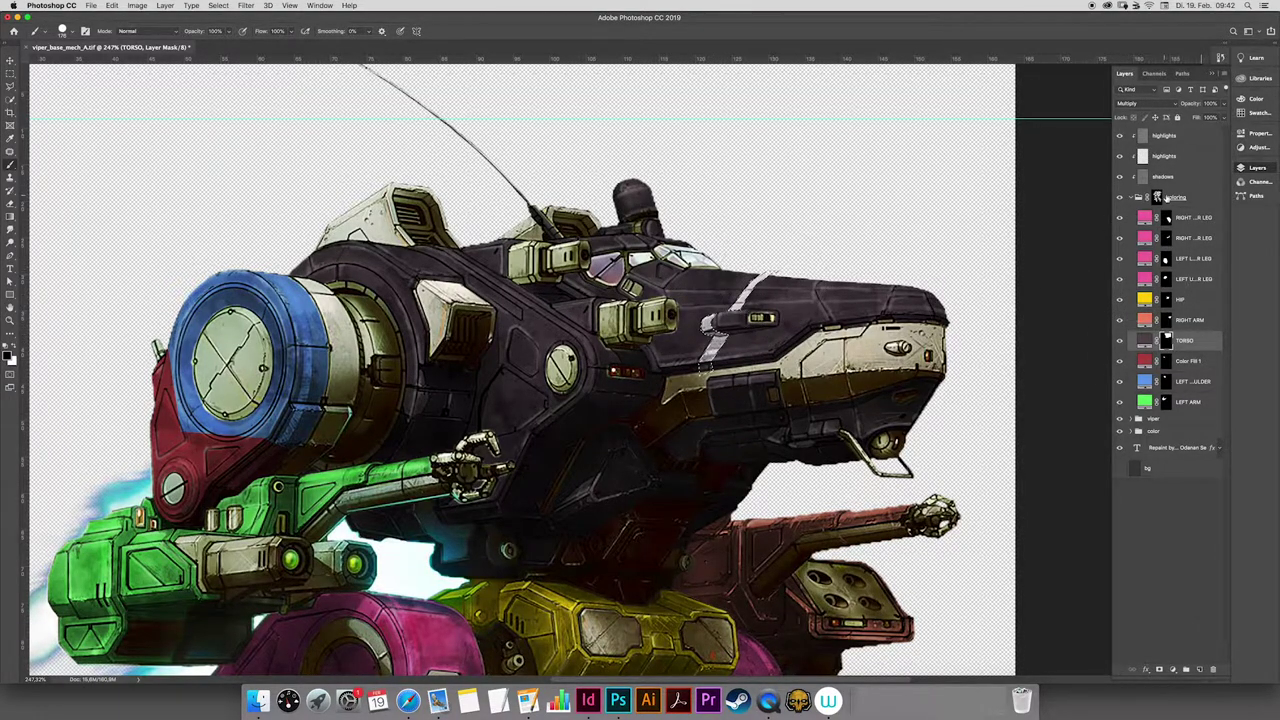
{"action": "left_click", "coordinate": [1190, 217]}
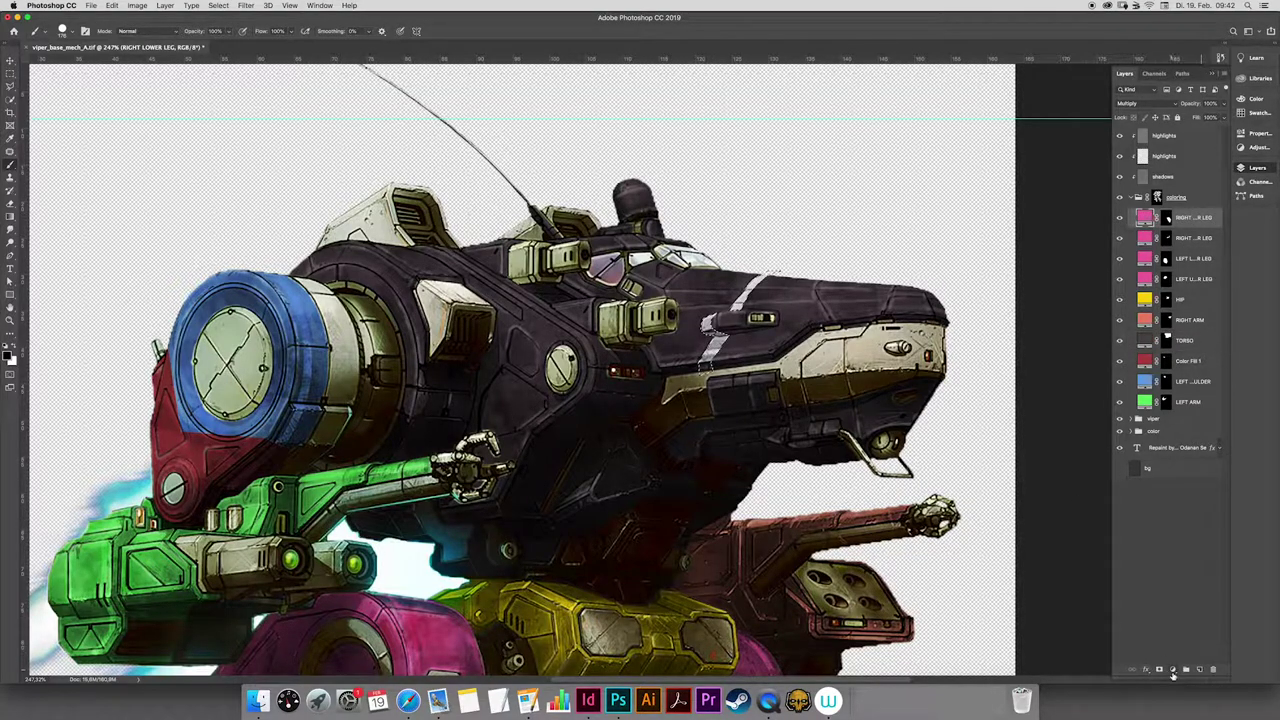
{"action": "left_click", "coordinate": [1175, 670]}
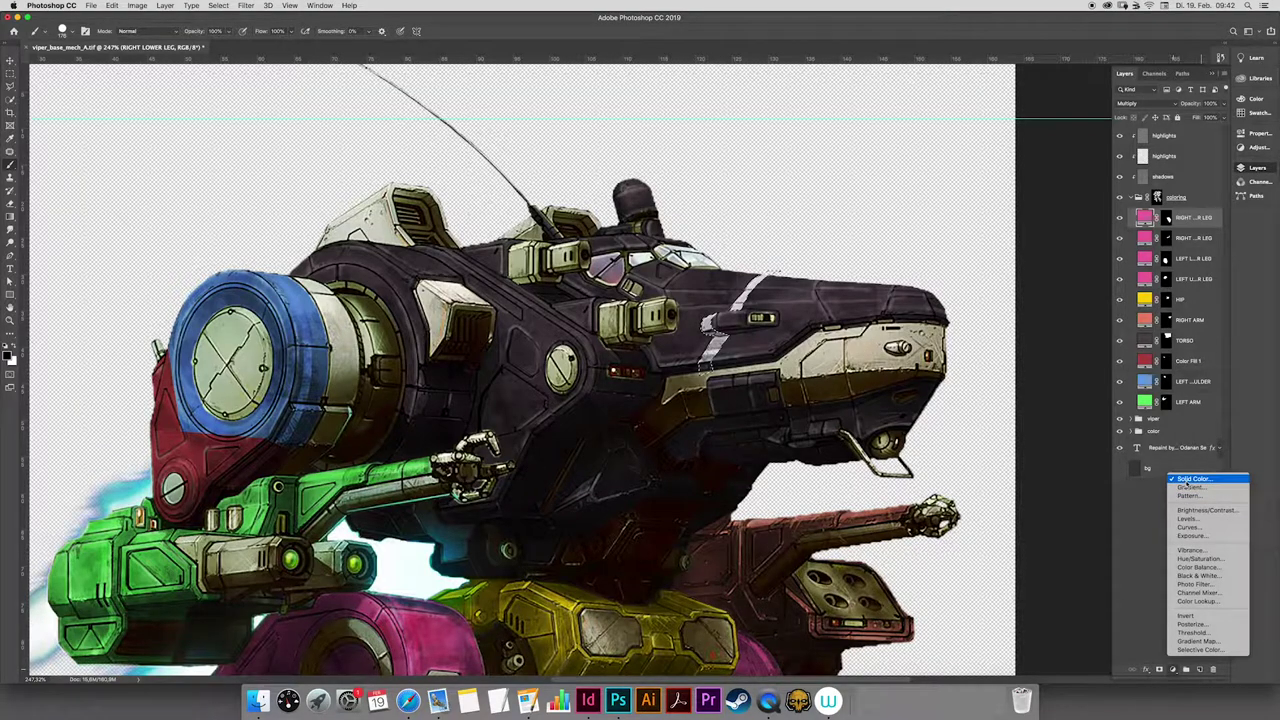
Step: Add a Solid Color fill layer in red #d72323
{"action": "left_click", "coordinate": [1188, 480]}
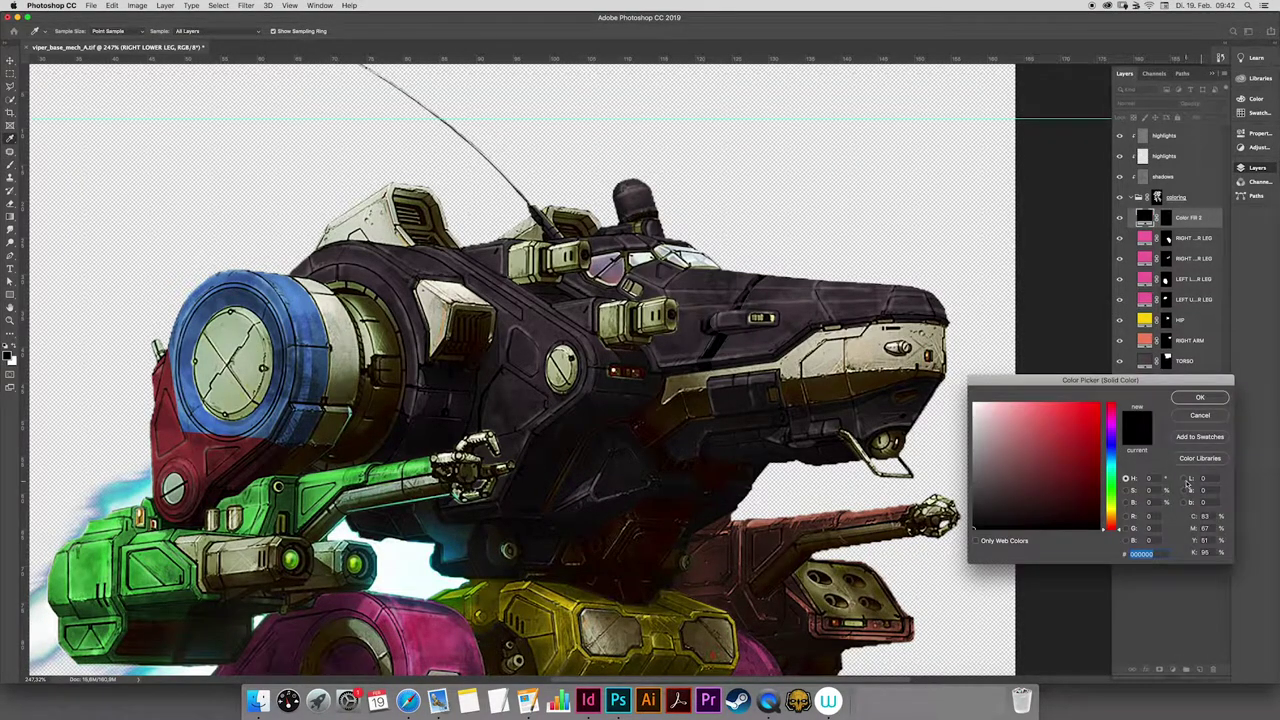
{"action": "left_click", "coordinate": [1068, 432]}
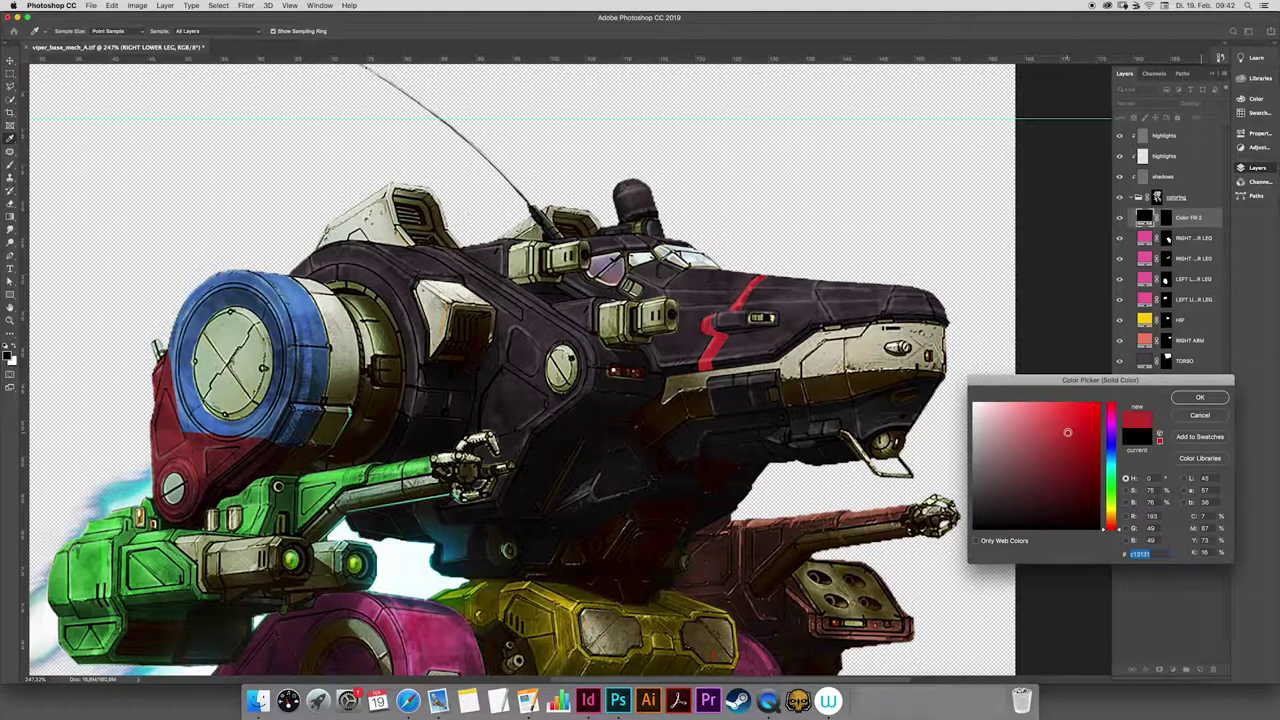
{"action": "left_click", "coordinate": [1079, 422]}
{"action": "left_click", "coordinate": [1191, 399]}
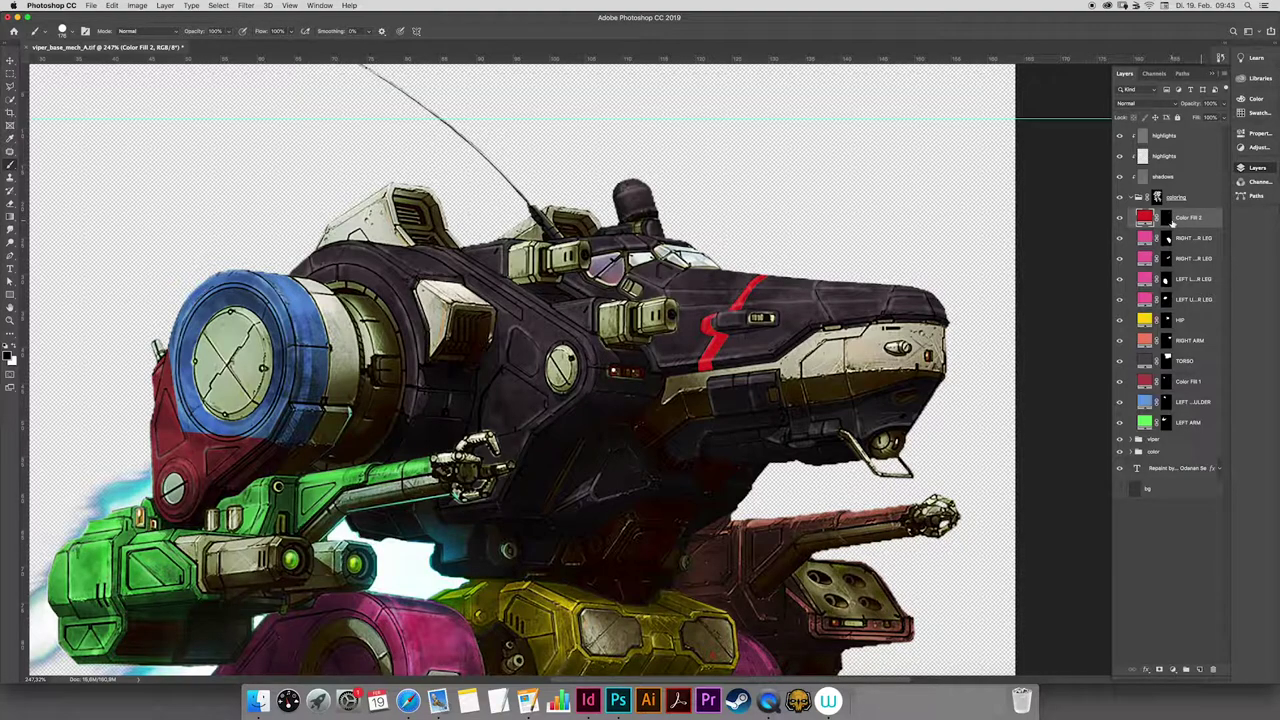
Step: Set Color Fill 2 to Multiply blend mode and select its mask, ready to lasso
{"action": "left_click", "coordinate": [1167, 106]}
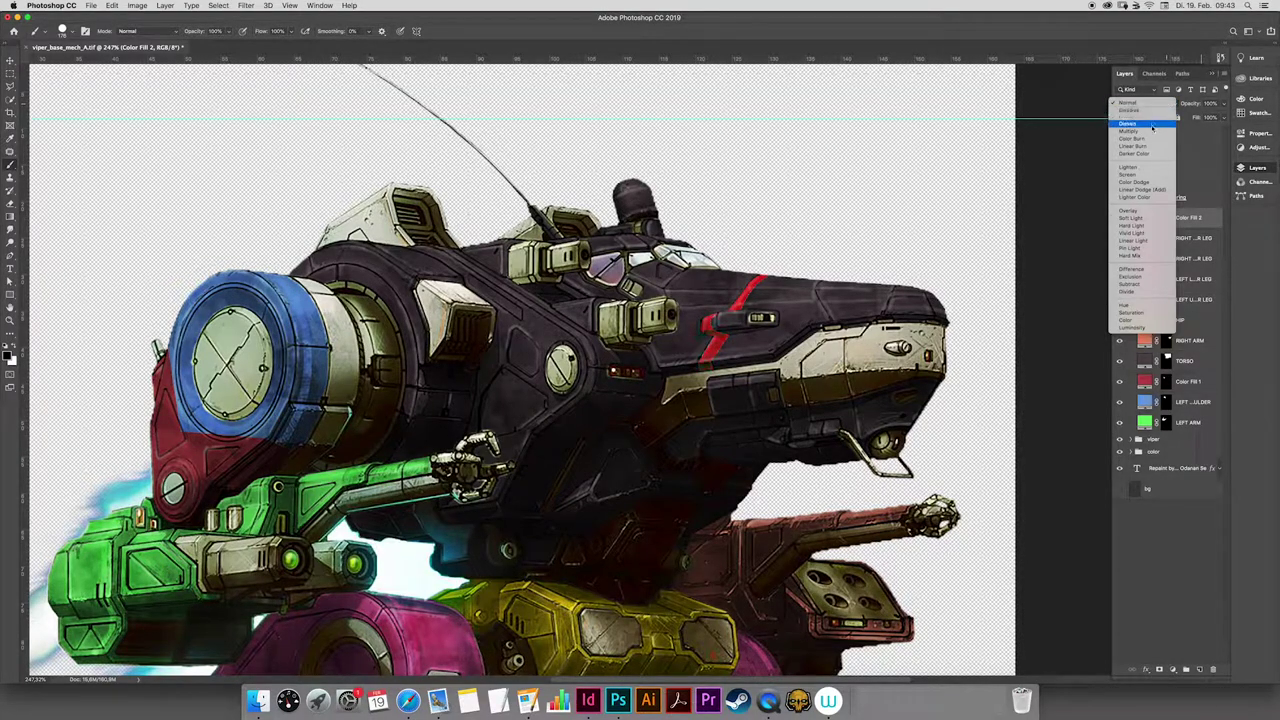
{"action": "left_click", "coordinate": [1155, 131]}
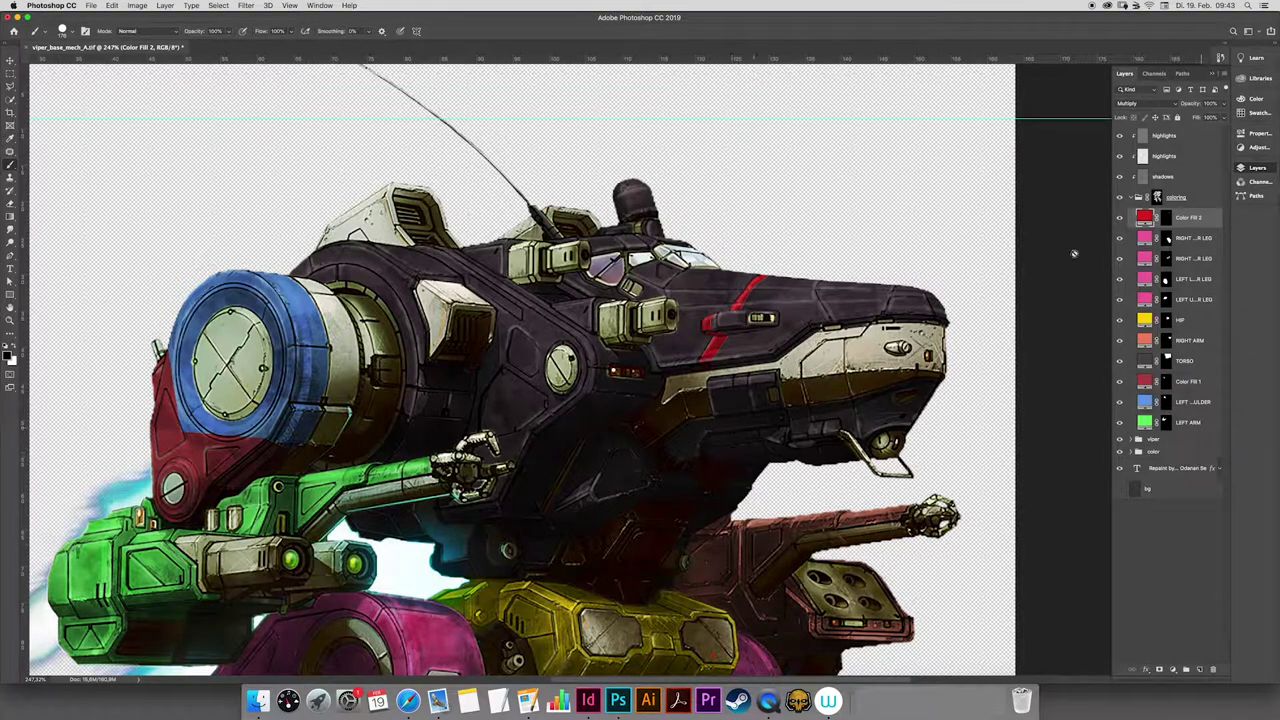
{"action": "left_click", "coordinate": [1165, 218]}
{"action": "left_click", "coordinate": [10, 86]}
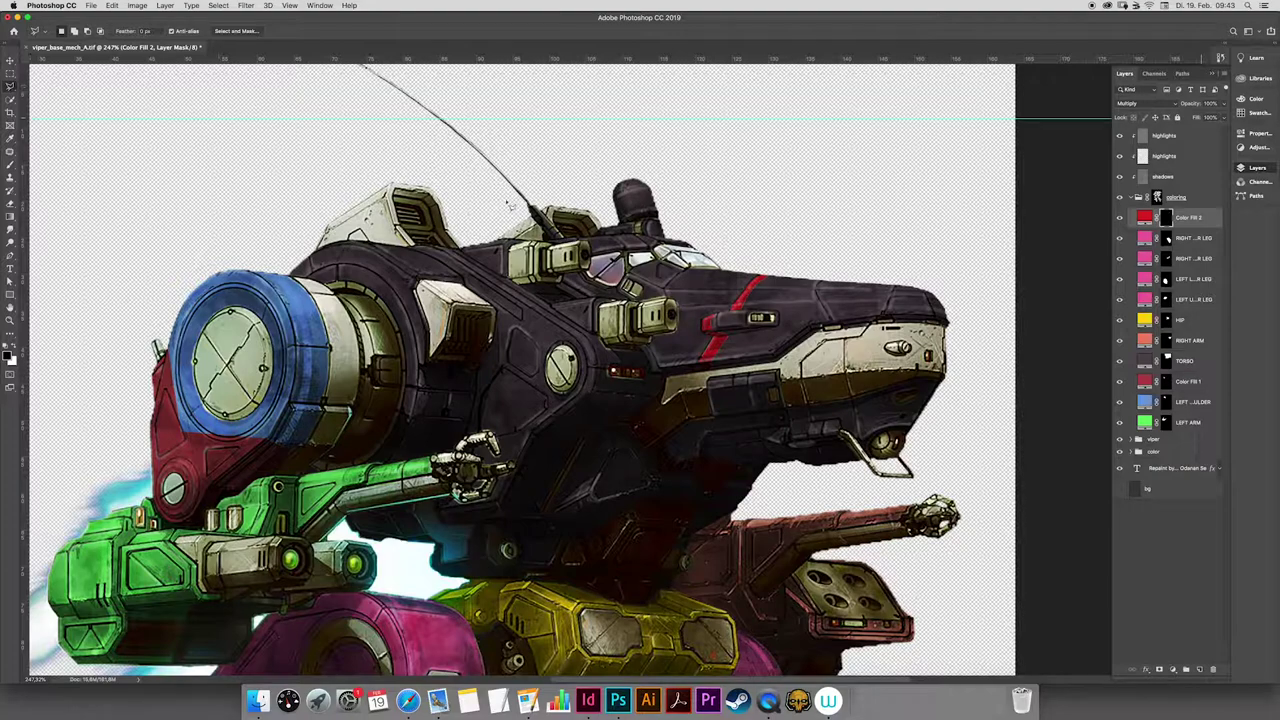
Step: Lasso three diagonal stripe areas on the nose and brush them white into the Color Fill 2 mask
{"action": "left_click_drag", "start_coordinate": [818, 279], "coordinate": [833, 277]}
{"action": "mouse_move", "coordinate": [833, 277]}
{"action": "left_mouse_down"}
{"action": "mouse_move", "coordinate": [819, 279]}
{"action": "mouse_move", "coordinate": [853, 277]}
{"action": "left_mouse_up"}
{"action": "left_click_drag", "start_coordinate": [866, 279], "coordinate": [908, 279]}
{"action": "left_click", "coordinate": [12, 166]}
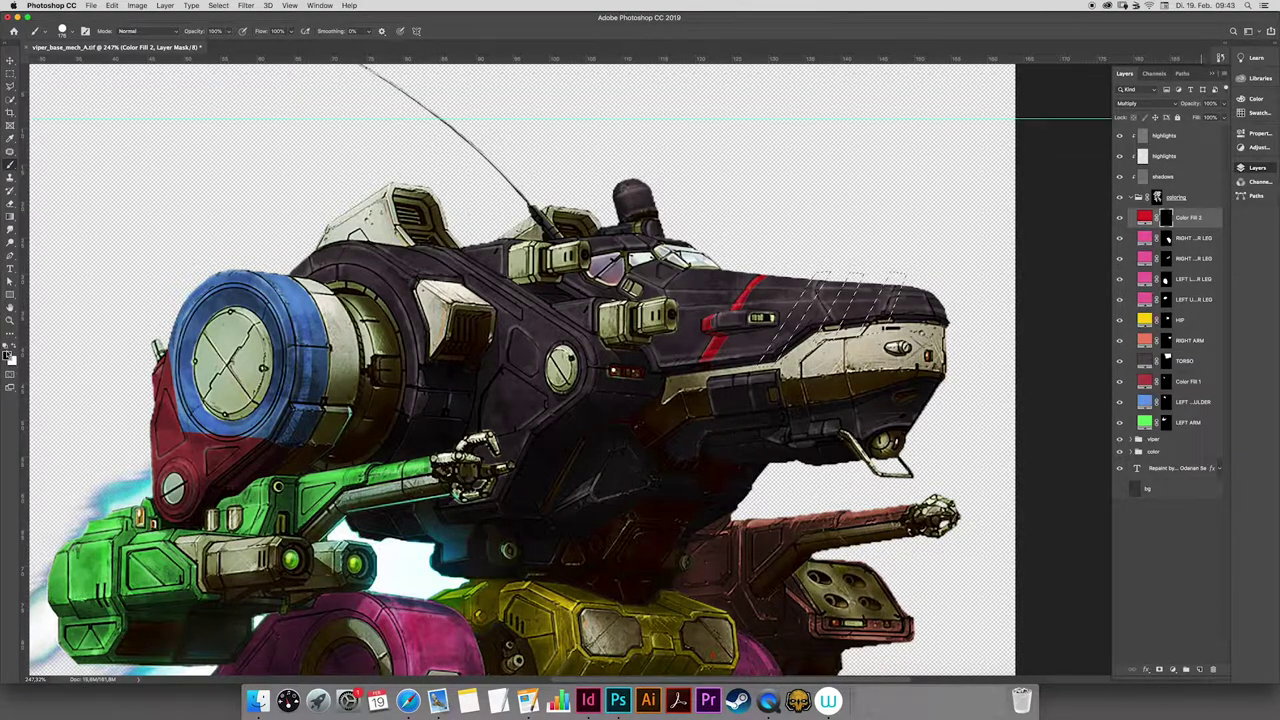
{"action": "left_click_drag", "start_coordinate": [815, 283], "coordinate": [793, 318]}
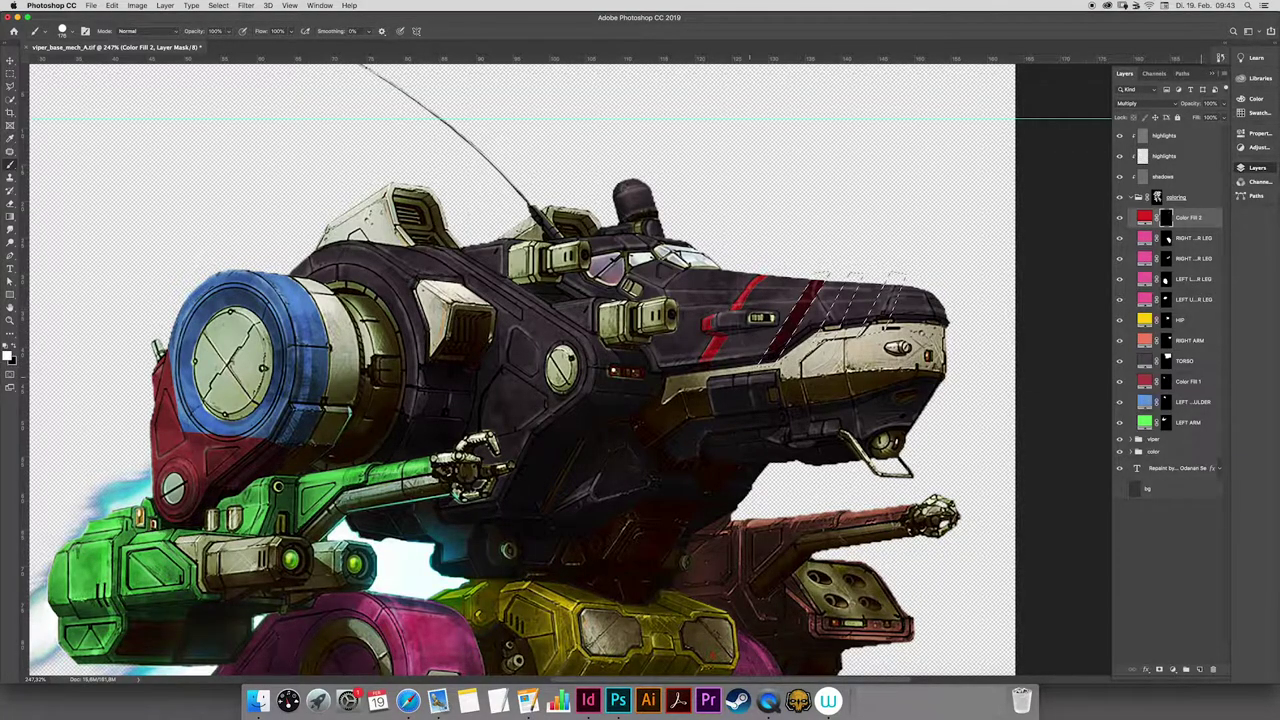
{"action": "left_click_drag", "start_coordinate": [899, 284], "coordinate": [873, 318]}
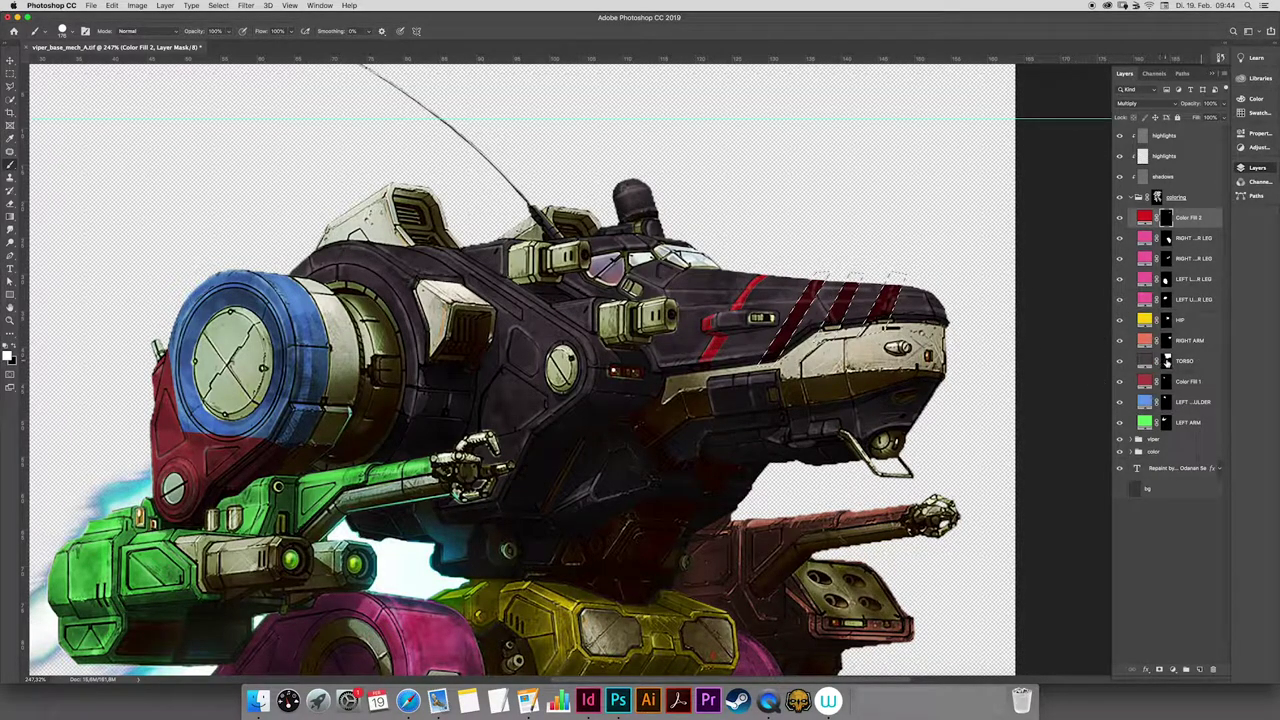
Step: Paint black over the three new nose stripes on the TORSO mask, then reselect the Color Fill 2 mask
{"action": "left_click", "coordinate": [1166, 362]}
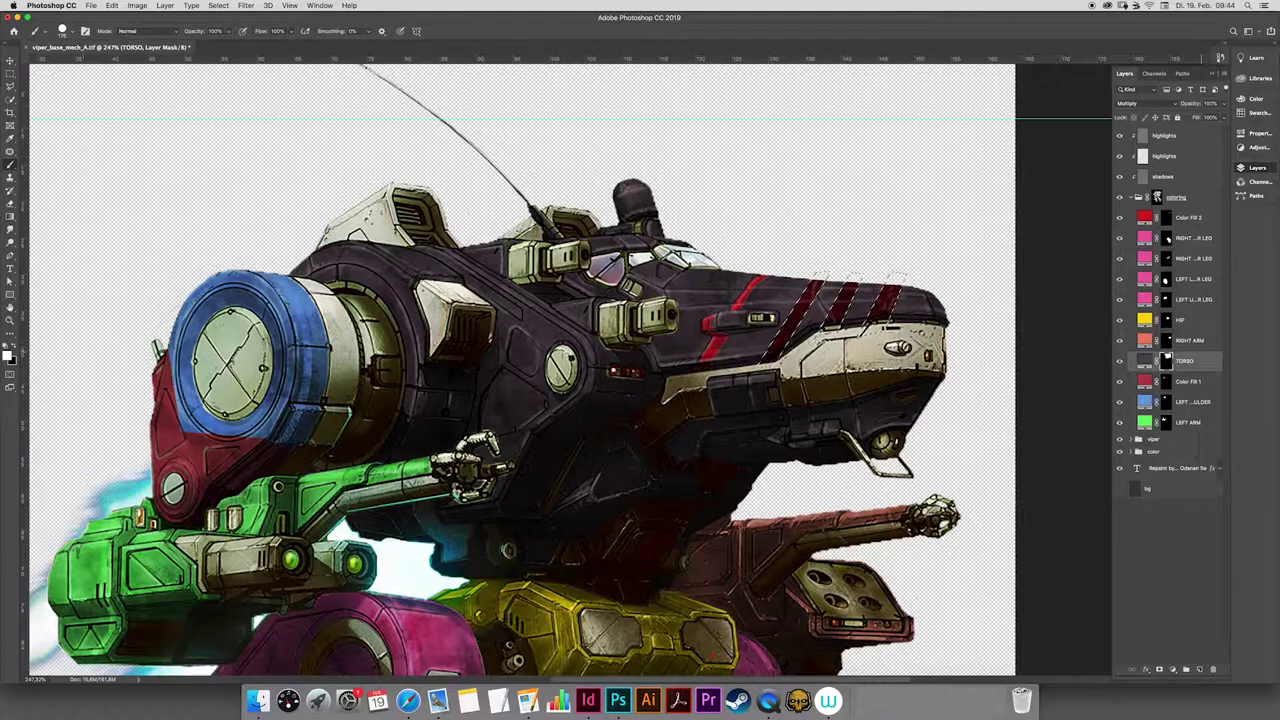
{"action": "key", "text": "x"}
{"action": "key", "text": "x"}
{"action": "left_click_drag", "start_coordinate": [816, 284], "coordinate": [778, 350]}
{"action": "left_click_drag", "start_coordinate": [855, 285], "coordinate": [826, 320]}
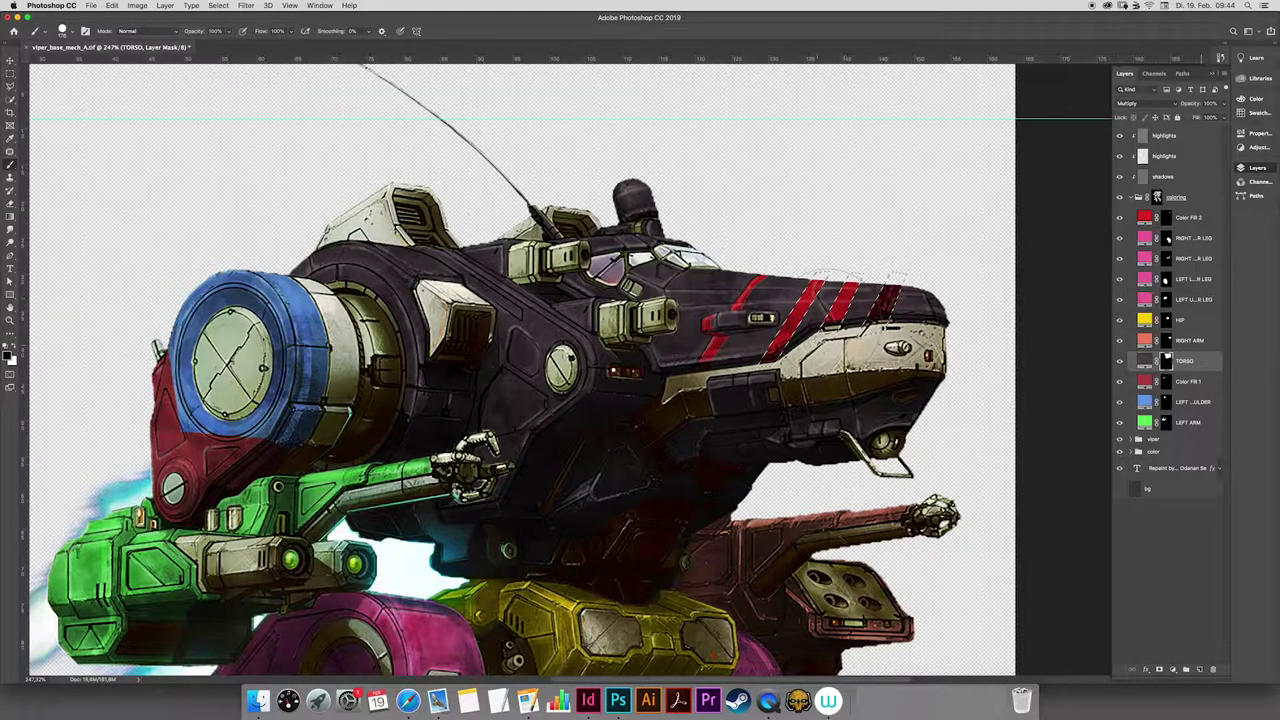
{"action": "left_click_drag", "start_coordinate": [896, 285], "coordinate": [870, 320]}
{"action": "key", "text": "l"}
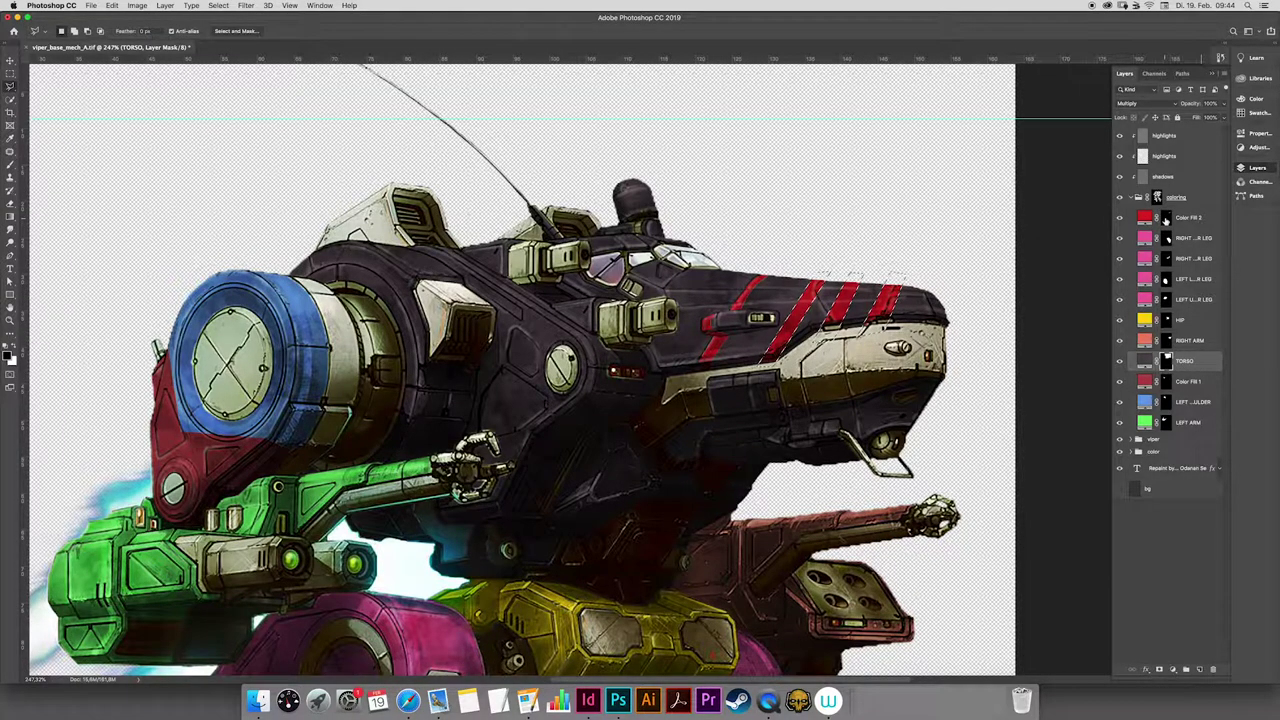
{"action": "left_click", "coordinate": [1166, 218]}
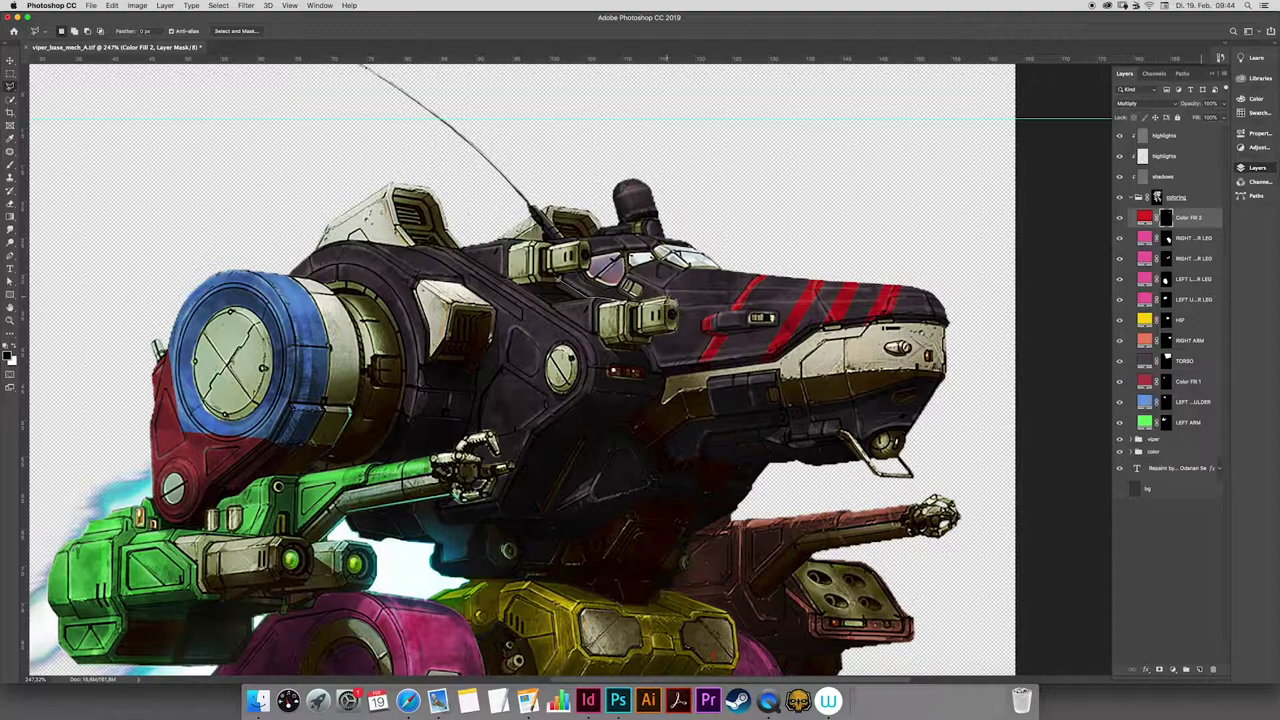
Step: Outline the cockpit canopy rim and paint it white into the Color Fill 2 mask
{"action": "left_click", "coordinate": [667, 298]}
{"action": "left_click", "coordinate": [731, 263]}
{"action": "left_click", "coordinate": [721, 236]}
{"action": "double_click", "coordinate": [558, 284]}
{"action": "key", "text": "b"}
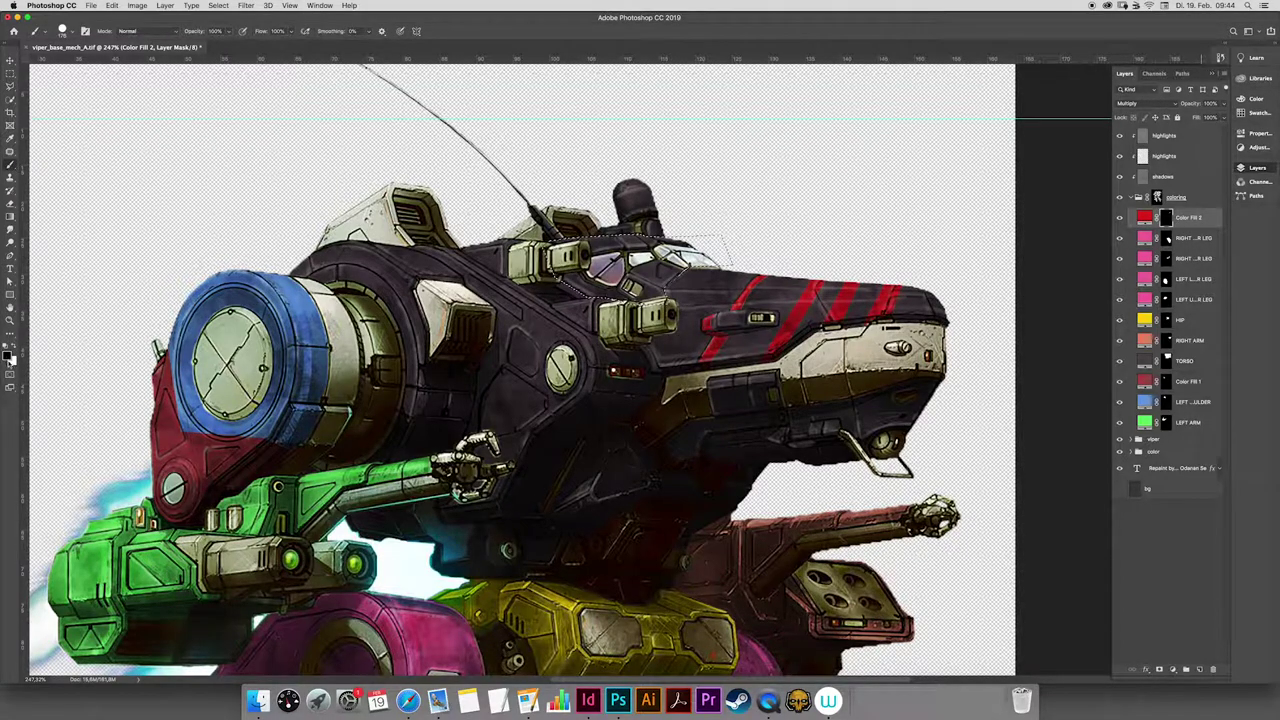
{"action": "key", "text": "x"}
{"action": "left_click_drag", "start_coordinate": [615, 242], "coordinate": [650, 280]}
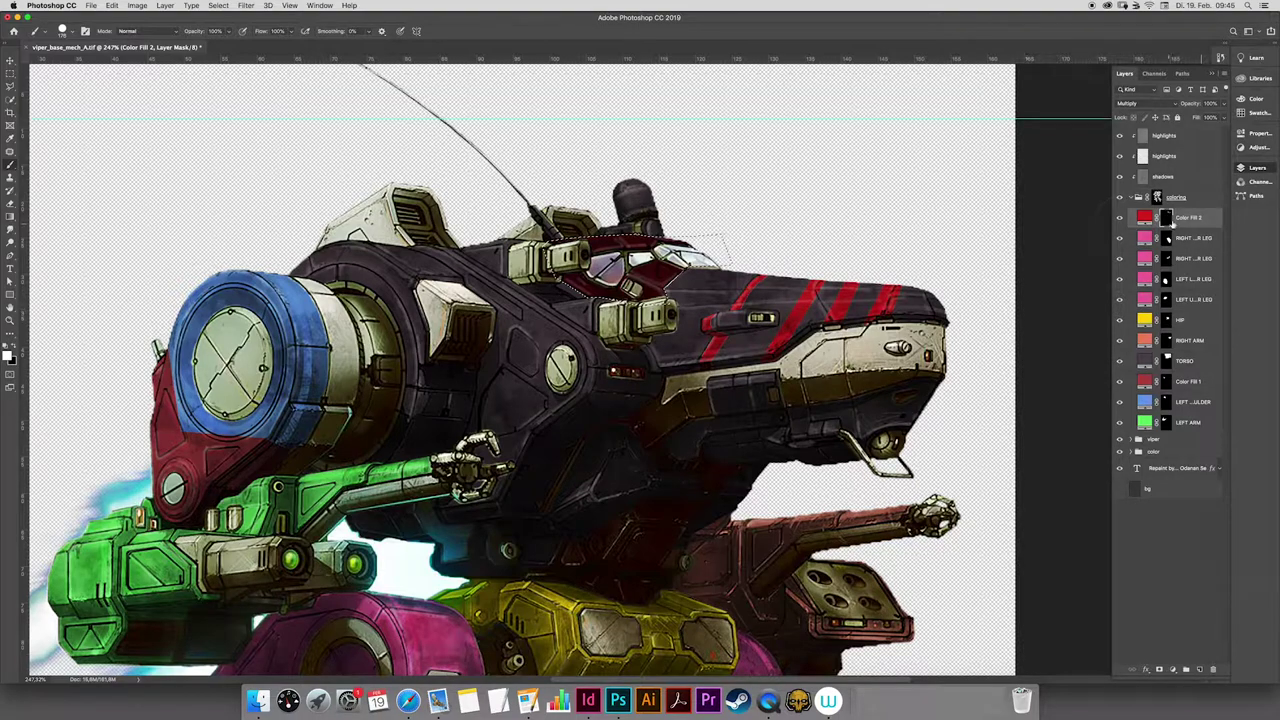
Step: Fill the cockpit selection with black on the TORSO mask to brighten the red
{"action": "left_click", "coordinate": [1166, 362]}
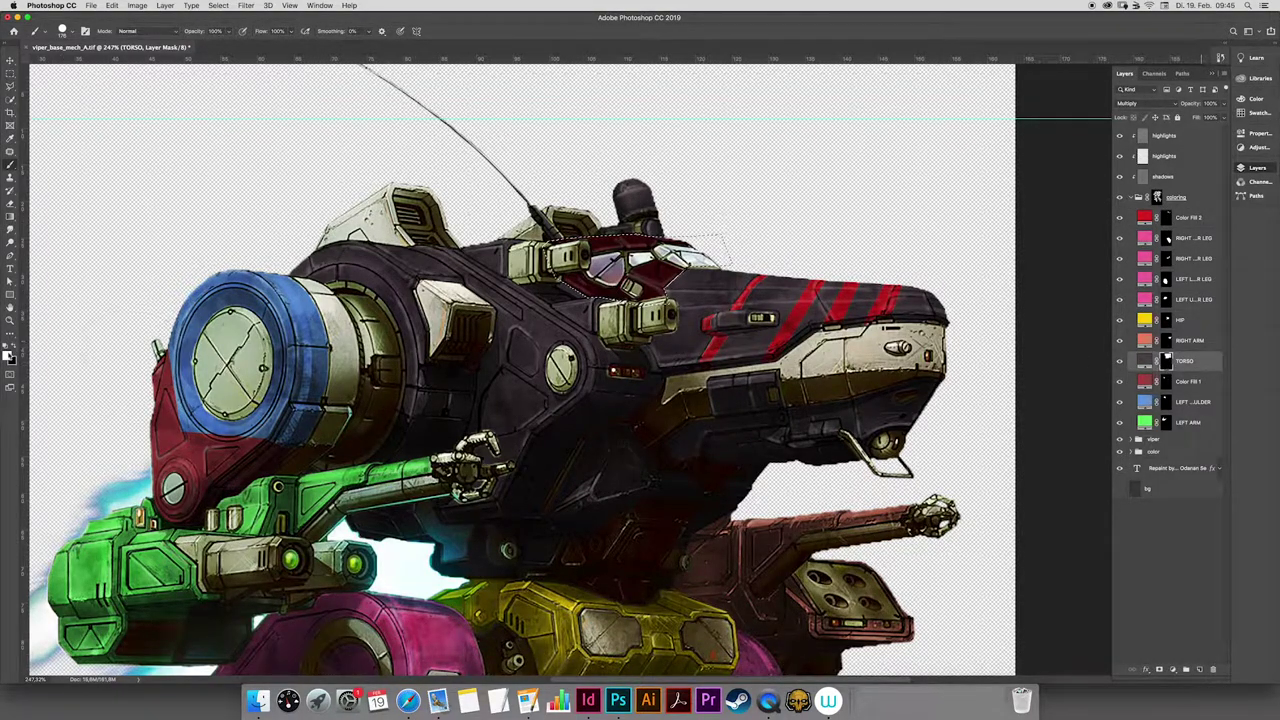
{"action": "left_click", "coordinate": [12, 360]}
{"action": "key", "text": "BackSpace"}
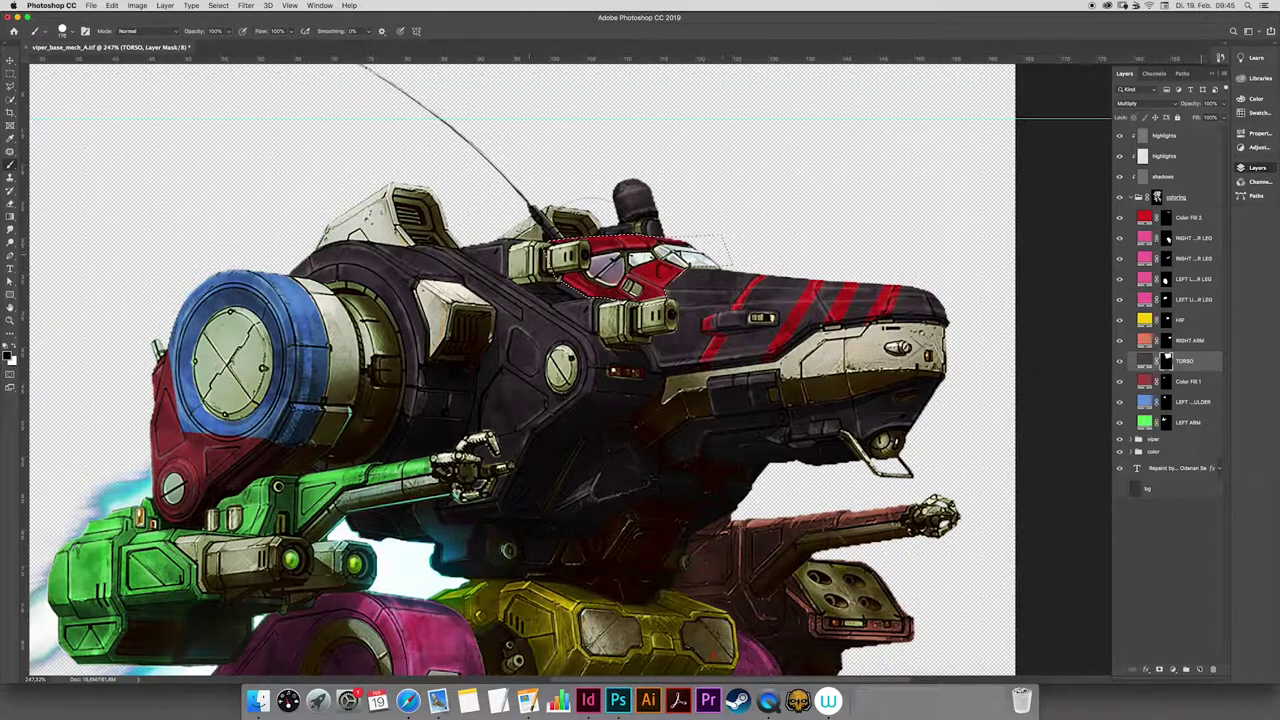
{"action": "key", "text": "z"}
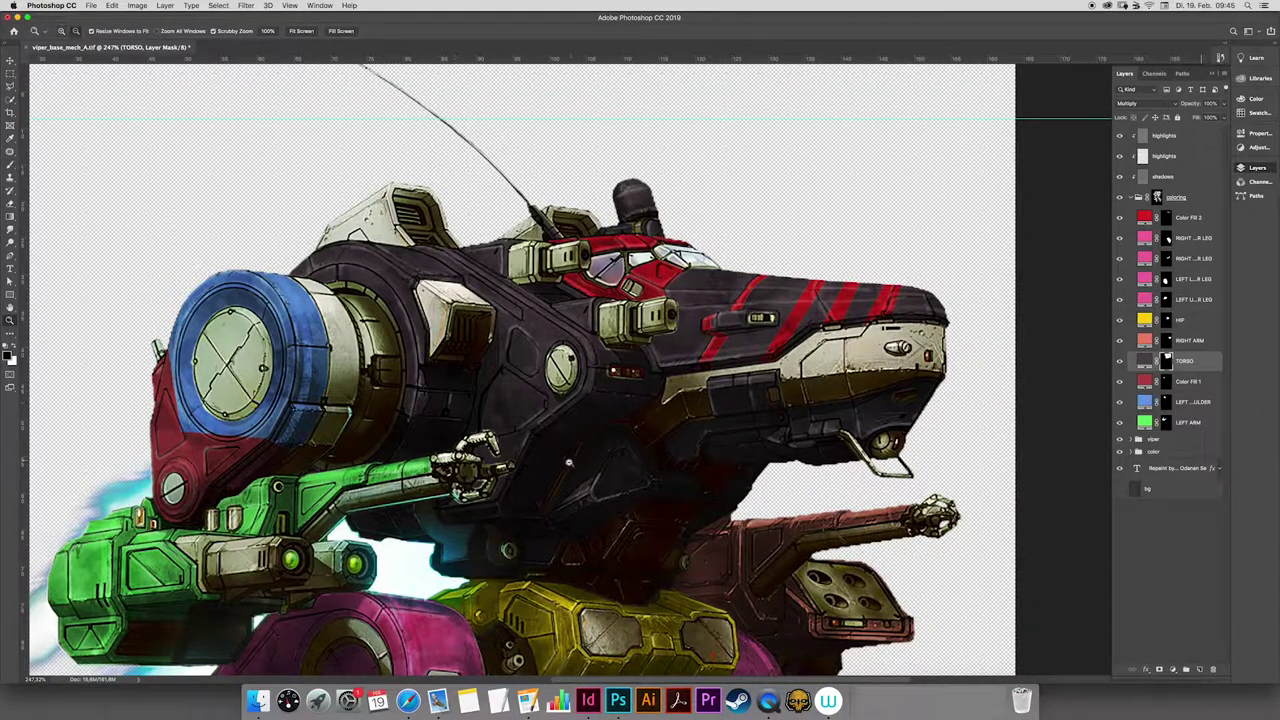
Step: Zoom out twice and fit the whole mech canvas in the window
{"action": "left_click", "coordinate": [570, 462], "text": "alt"}
{"action": "left_click", "coordinate": [545, 480], "text": "alt"}
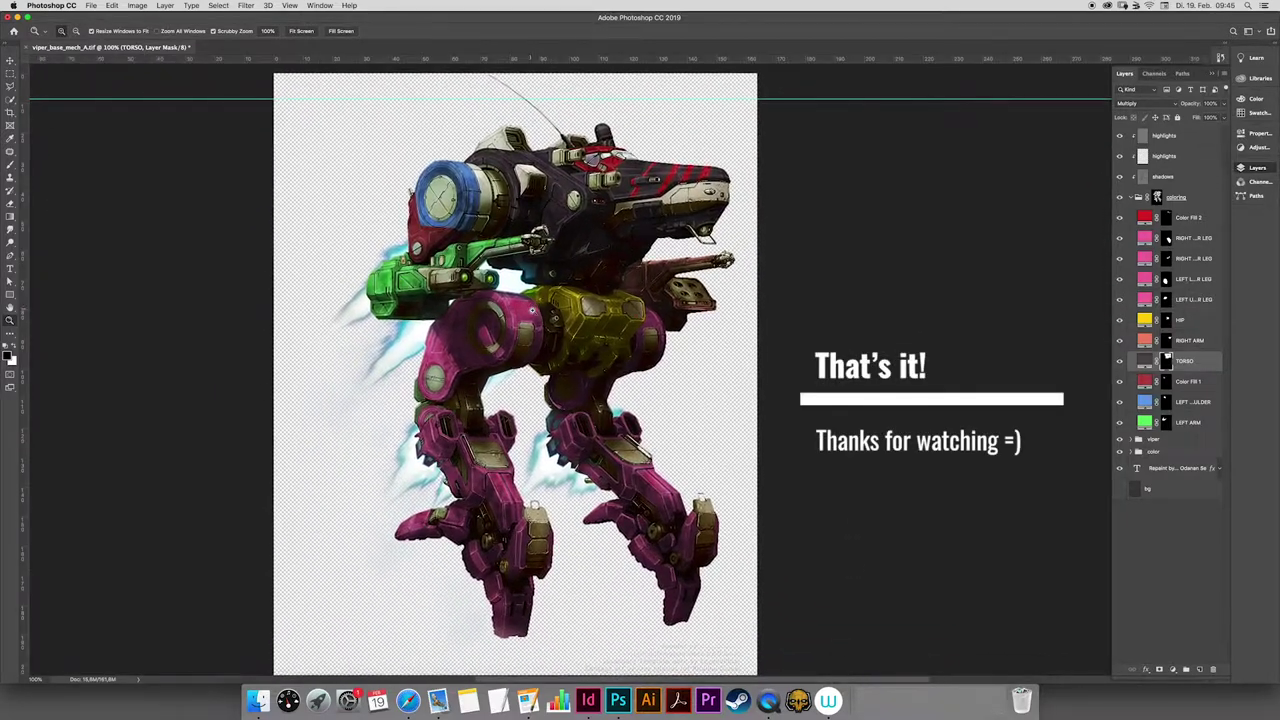
{"action": "left_click", "coordinate": [11, 309]}
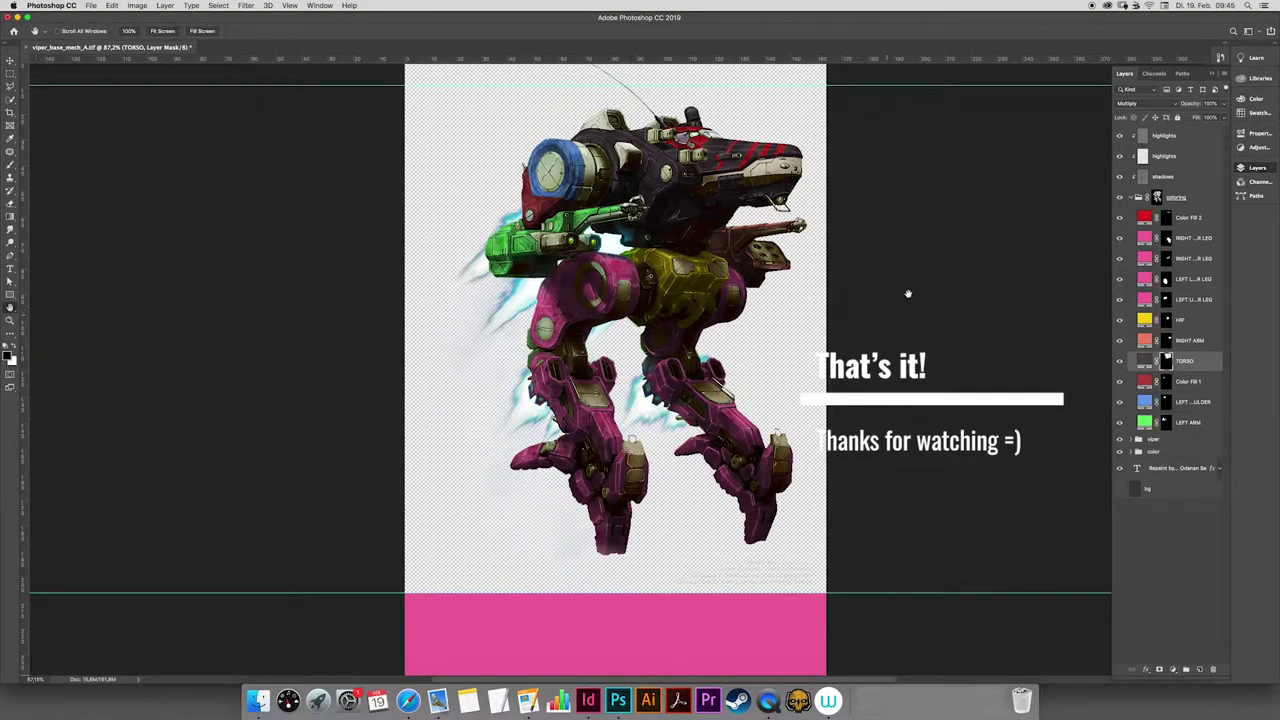